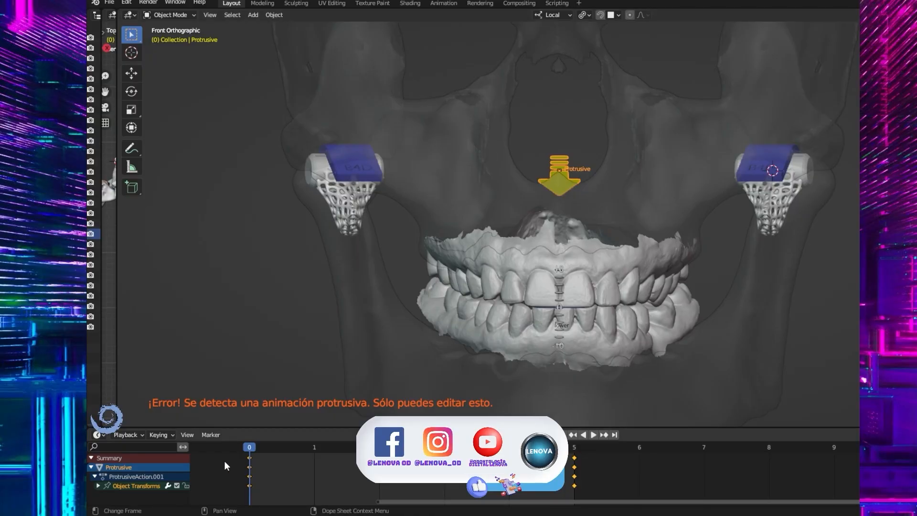
# Step: Play the protrusive jaw movement animation and stop it
pyautogui.press('space')
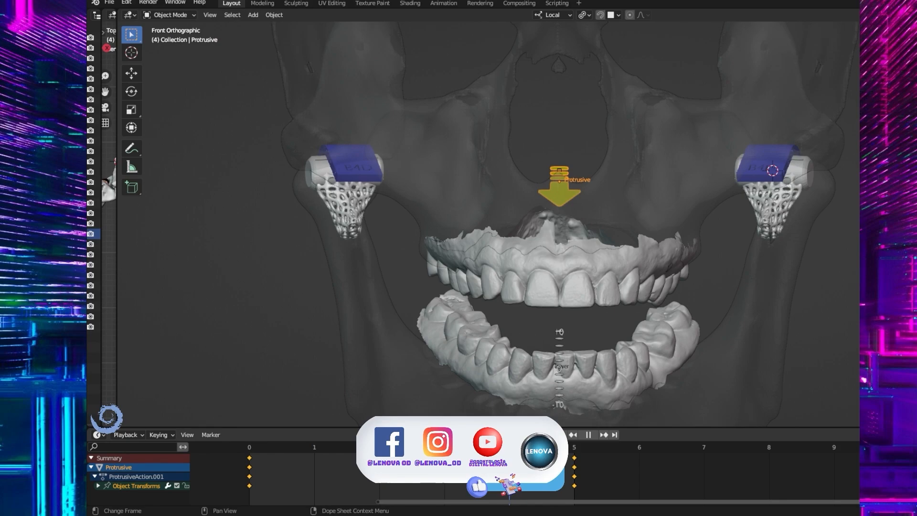
pyautogui.press('Escape')
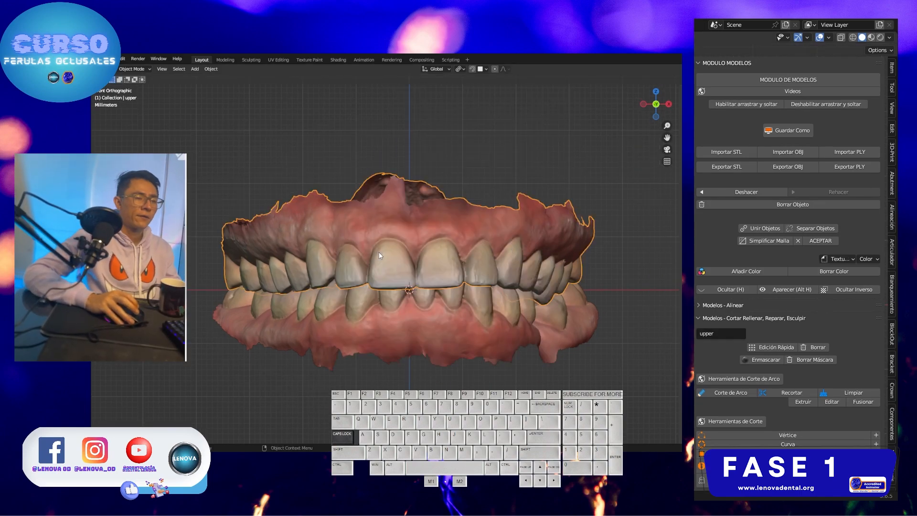
# Step: Expand only the Modelos - Alinear tools and designate the upper arch scan as the alignment target (Objetivo)
pyautogui.click(414, 338)
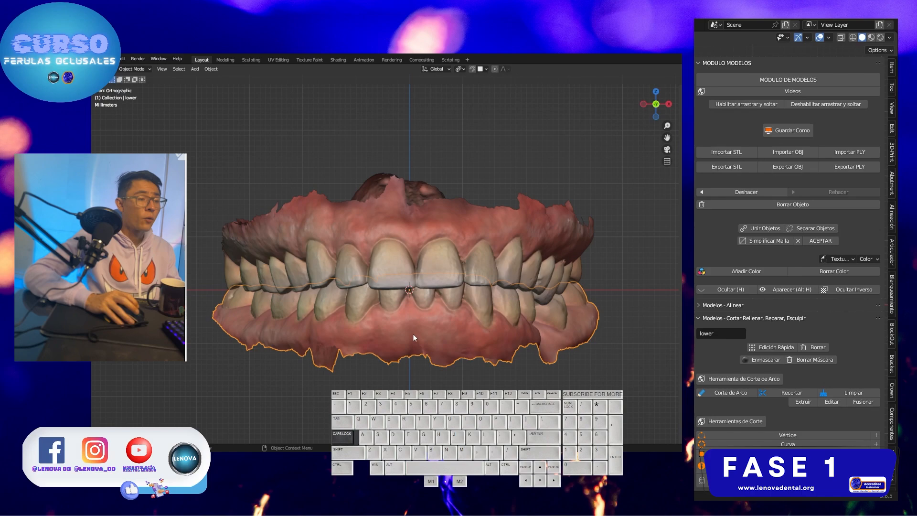
pyautogui.click(545, 234)
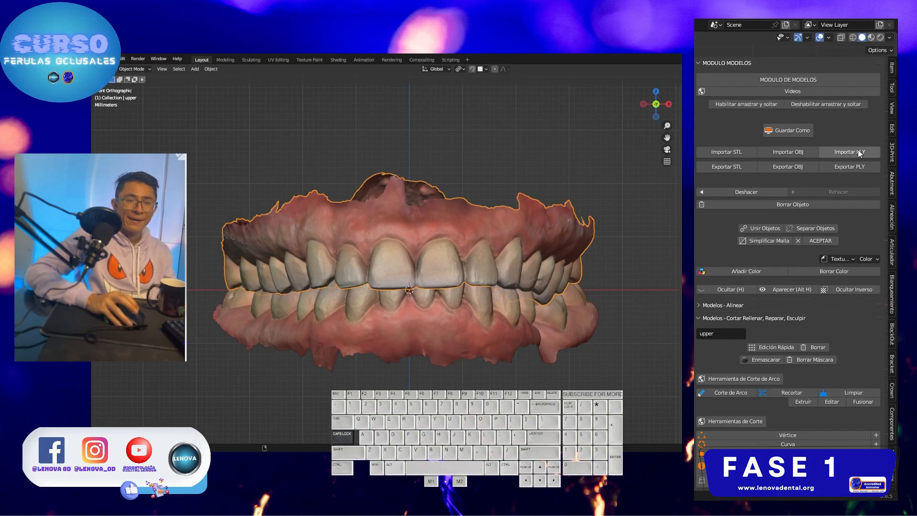
pyautogui.click(727, 93)
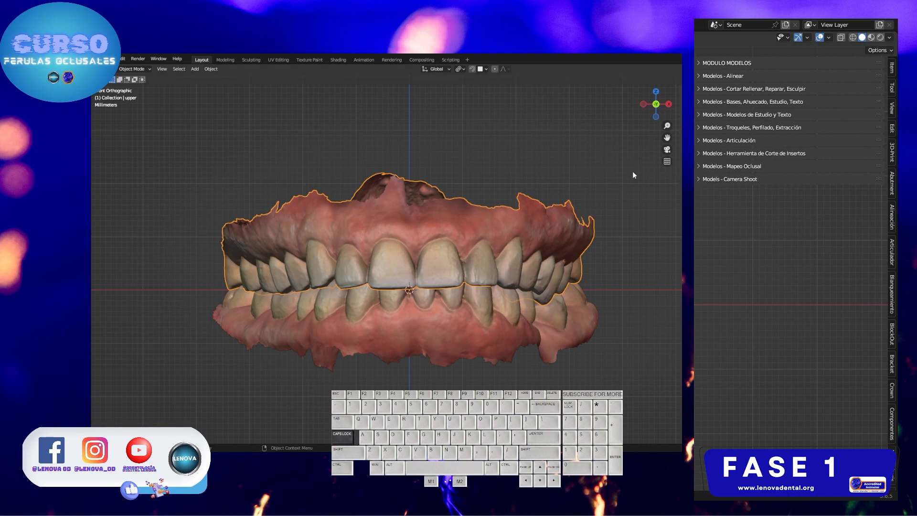
pyautogui.click(729, 75)
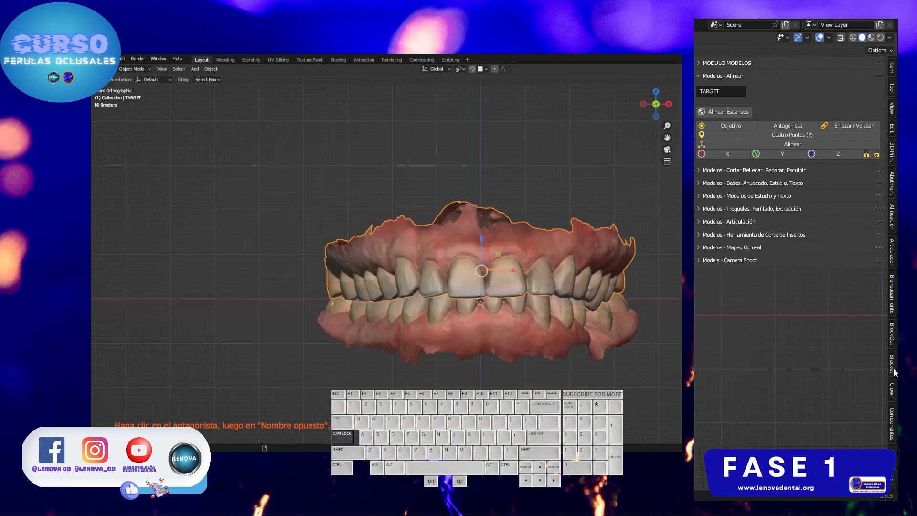
# Step: Designate the lower arch scan as the opposing model (Antagonista) for the alignment
pyautogui.scroll(-5, 894, 370)
pyautogui.scroll(-5, 895, 373)
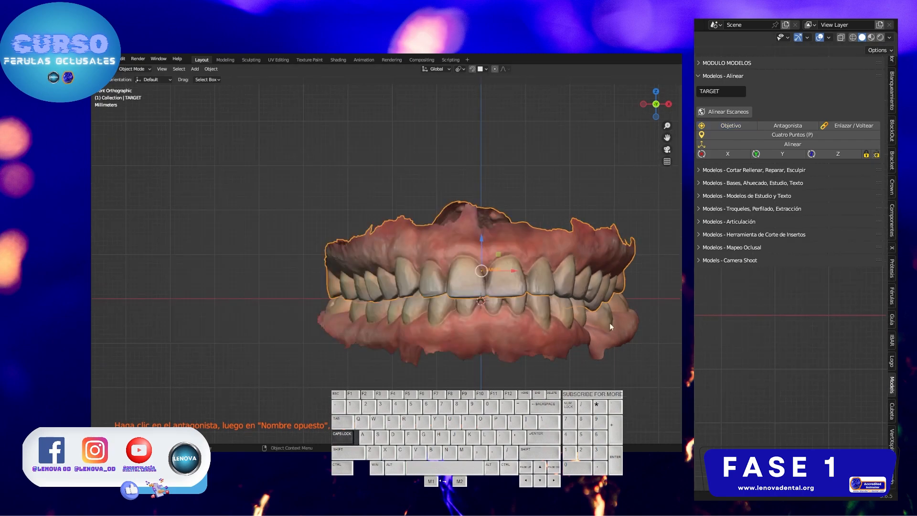
pyautogui.scroll(3, 471, 292)
pyautogui.click(495, 339)
pyautogui.keyDown('alt'); pyautogui.keyDown('shift'); pyautogui.moveTo(525, 320); pyautogui.dragTo(410, 291); pyautogui.keyUp('shift'); pyautogui.keyUp('alt')
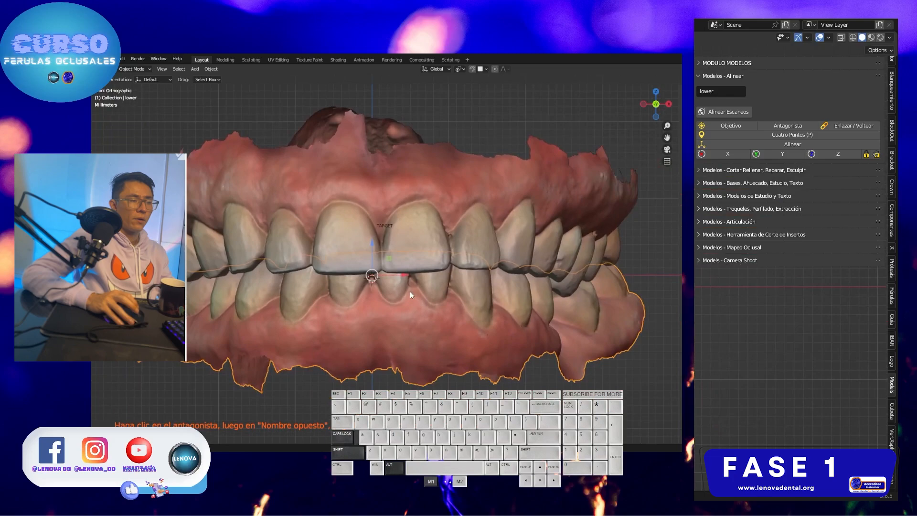
pyautogui.click(801, 126)
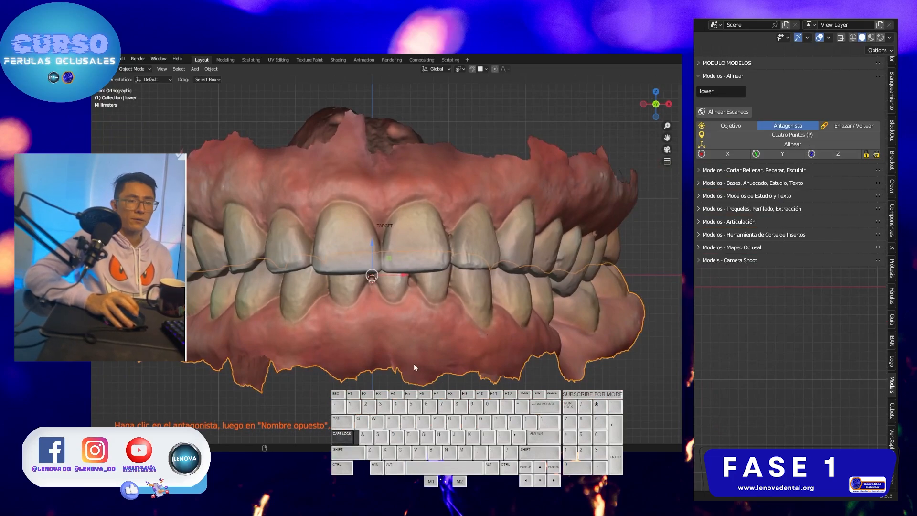
# Step: Check the TARGET and OPPOSING names on the two arches and link and flip them with Enlazar / Voltear
pyautogui.click(417, 201)
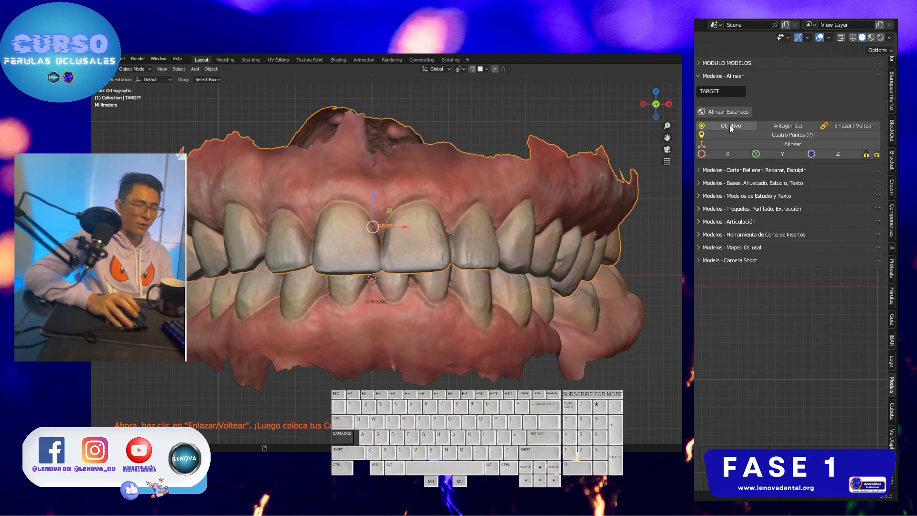
pyautogui.click(430, 316)
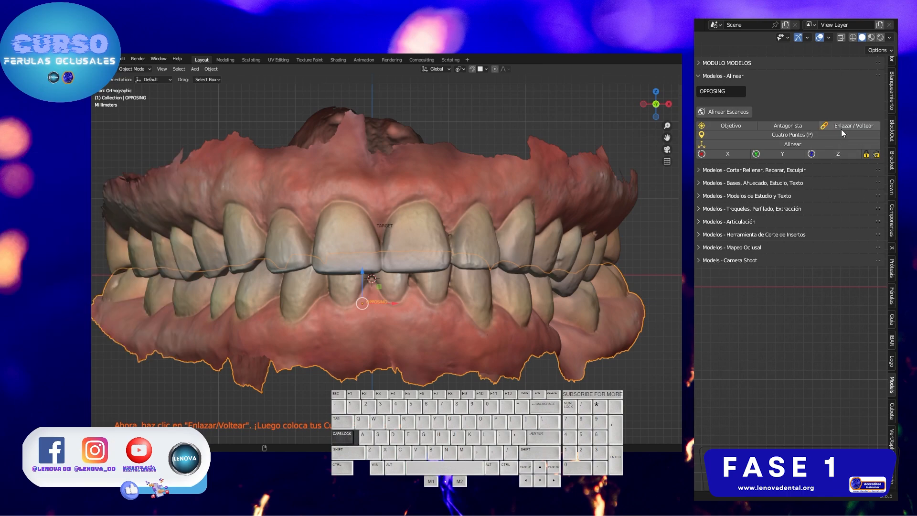
pyautogui.click(866, 129)
# Step: Place the first two alignment points on the cusp tips of both upper canines, using the 3D cursor for each position
pyautogui.keyDown('shift'); pyautogui.moveTo(498, 338); pyautogui.dragTo(545, 235, button='middle'); pyautogui.keyUp('shift')
pyautogui.scroll(-4, 545, 235)
pyautogui.scroll(2, 396, 314)
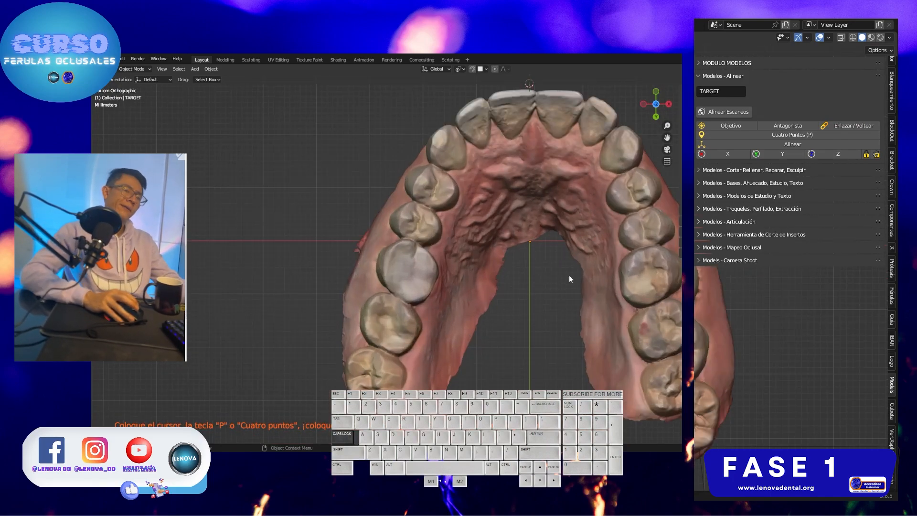
pyautogui.keyDown('shift'); pyautogui.moveTo(543, 267); pyautogui.dragTo(399, 267, button='middle'); pyautogui.keyUp('shift')
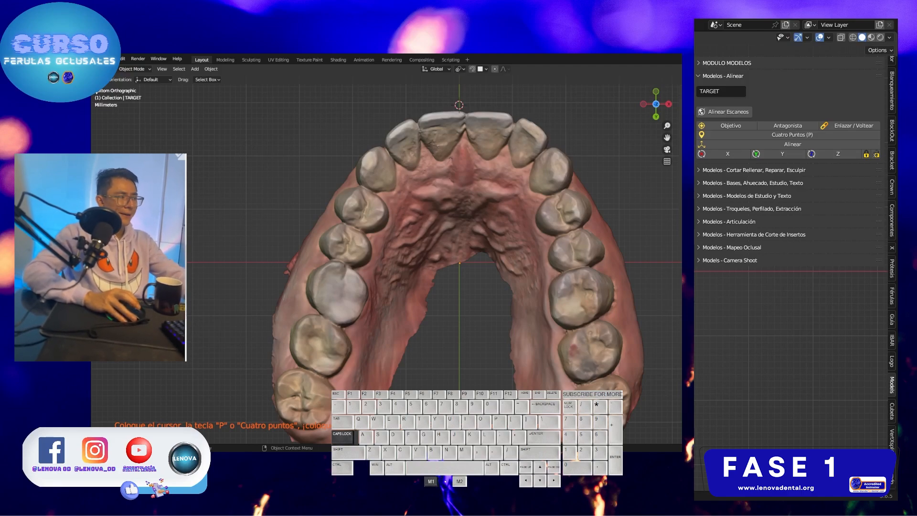
pyautogui.click(95, 95)
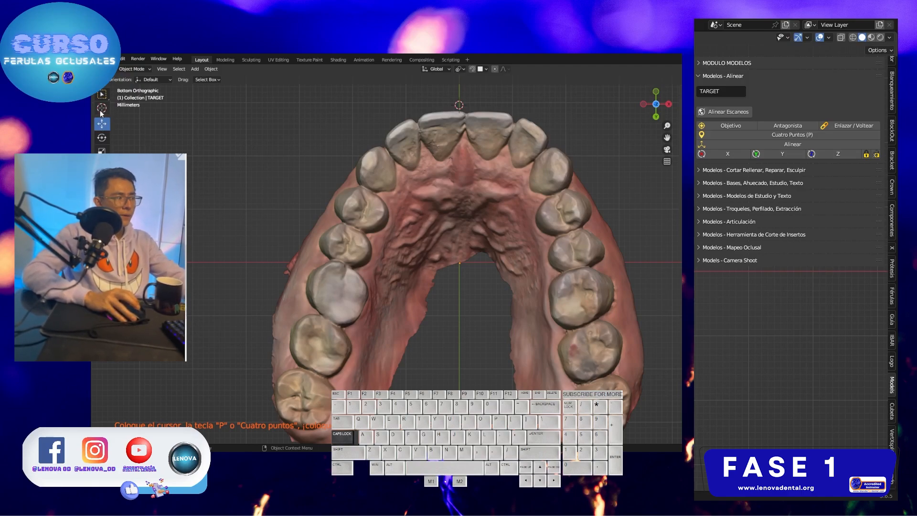
pyautogui.click(101, 110)
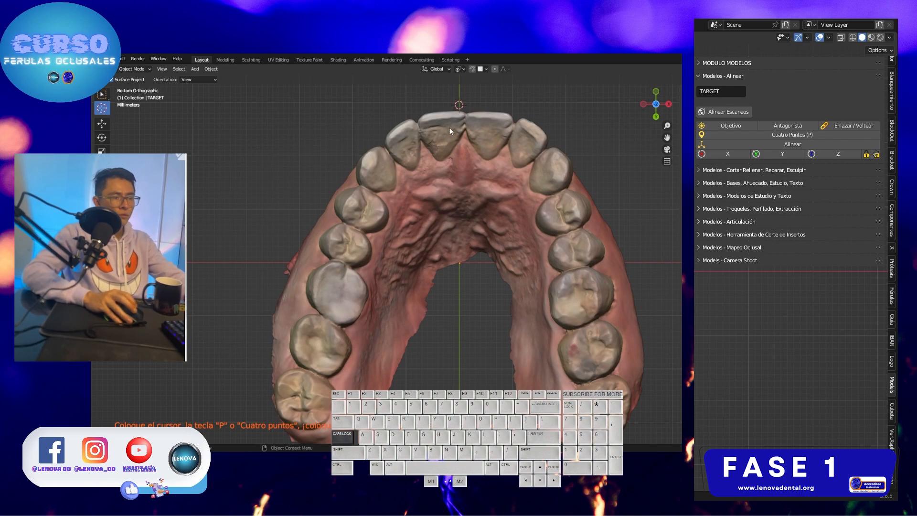
pyautogui.click(563, 163)
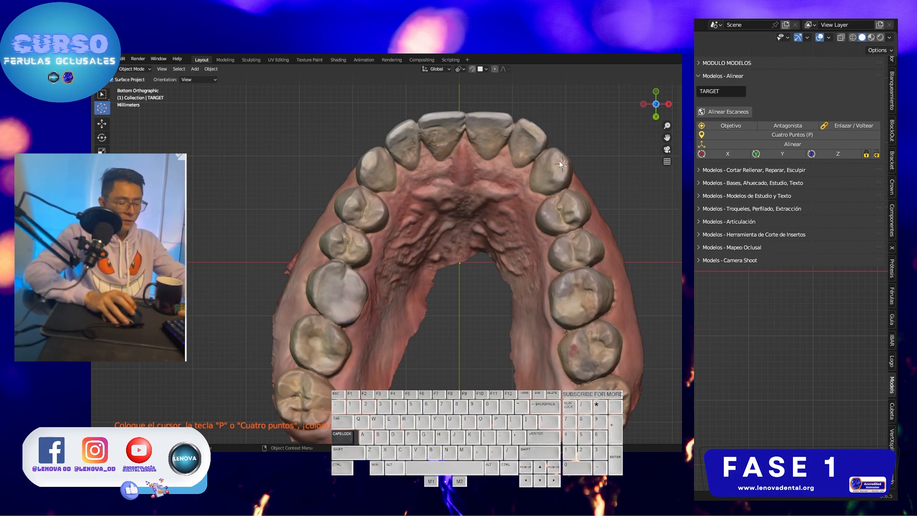
pyautogui.press('p')
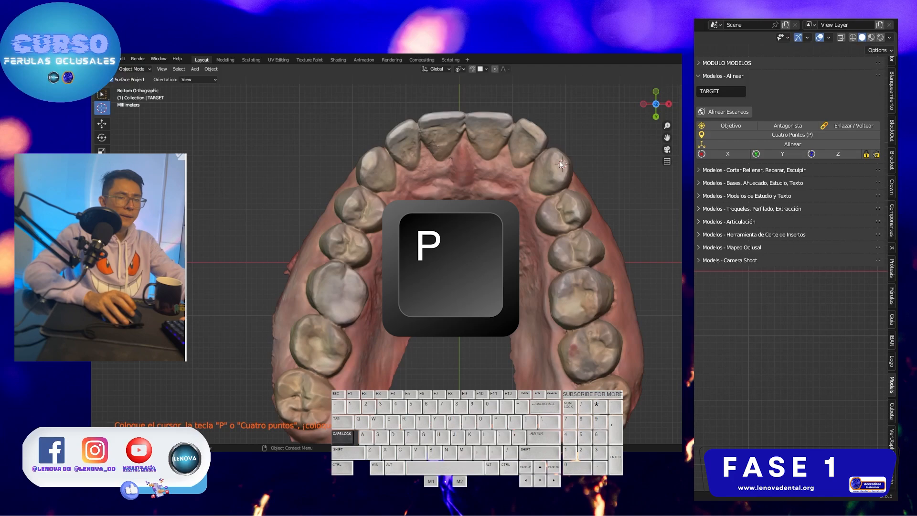
pyautogui.press('p')
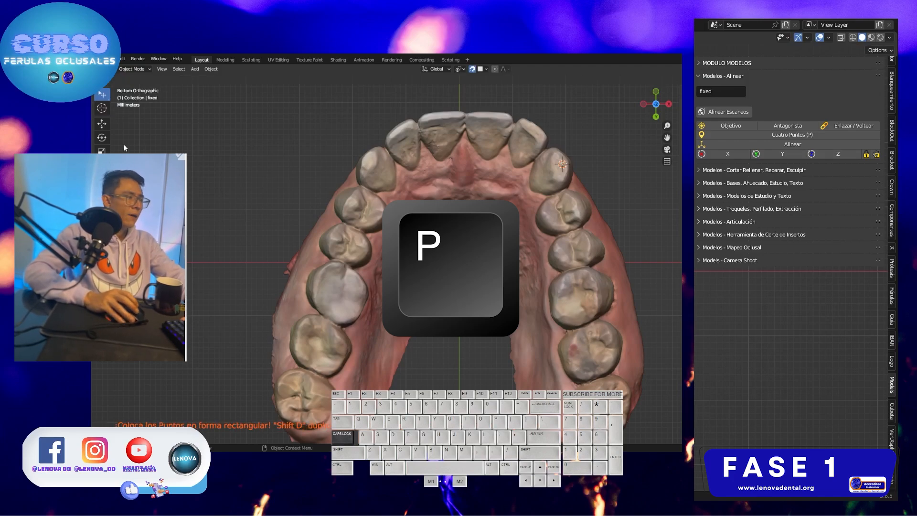
pyautogui.click(101, 107)
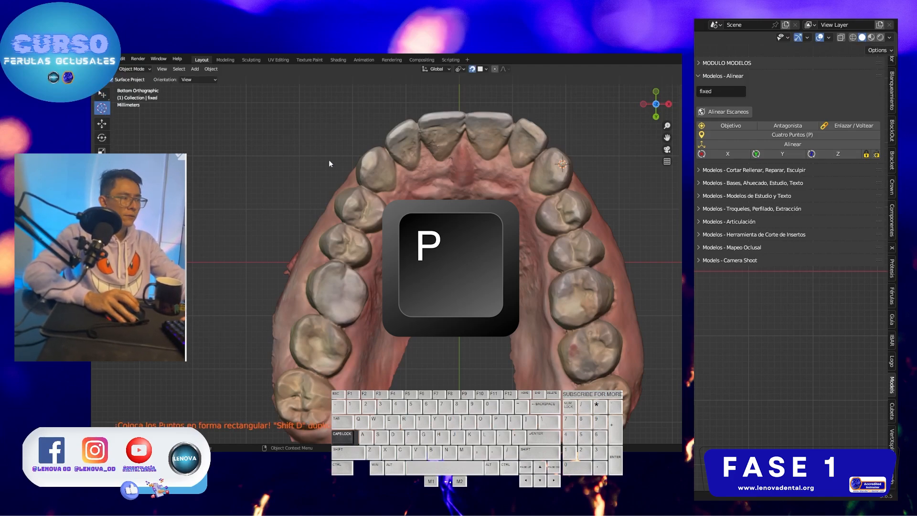
pyautogui.click(370, 159)
pyautogui.press('p')
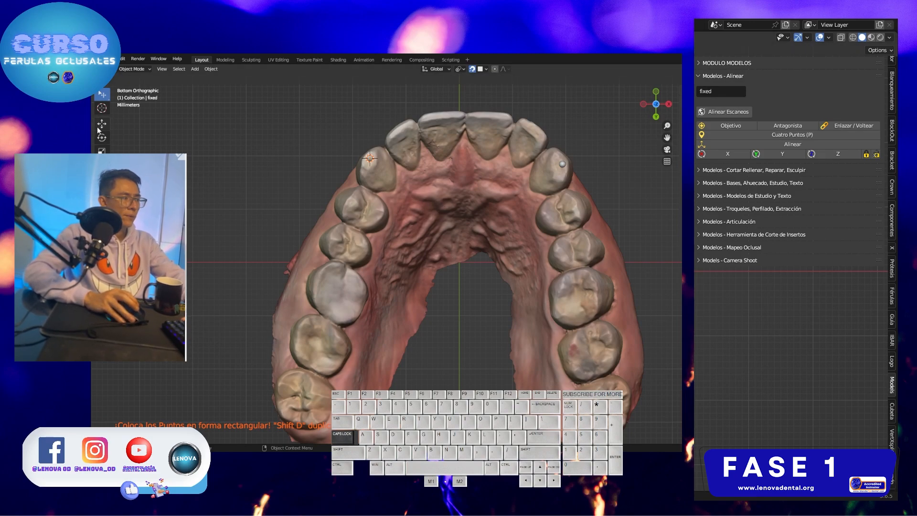
# Step: Place the remaining two alignment points on the outer cusps of both upper first molars, completing a rectangular layout
pyautogui.click(100, 111)
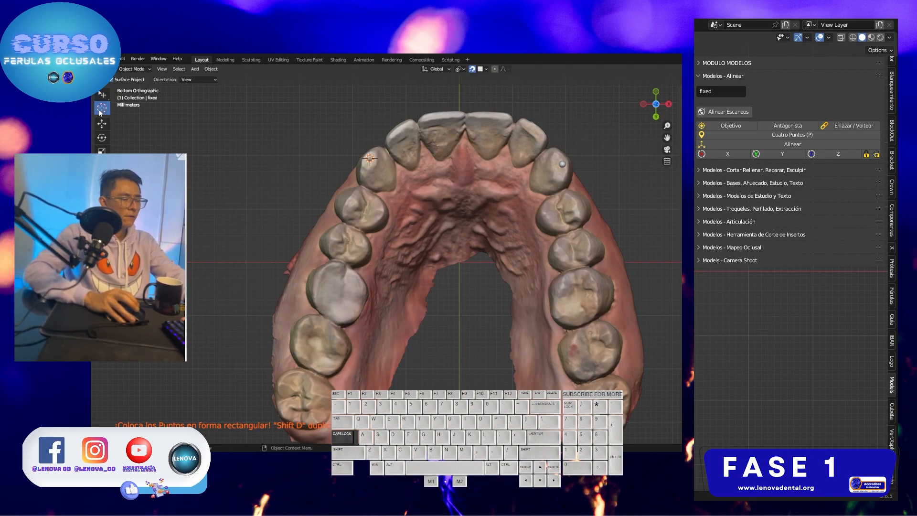
pyautogui.click(591, 279)
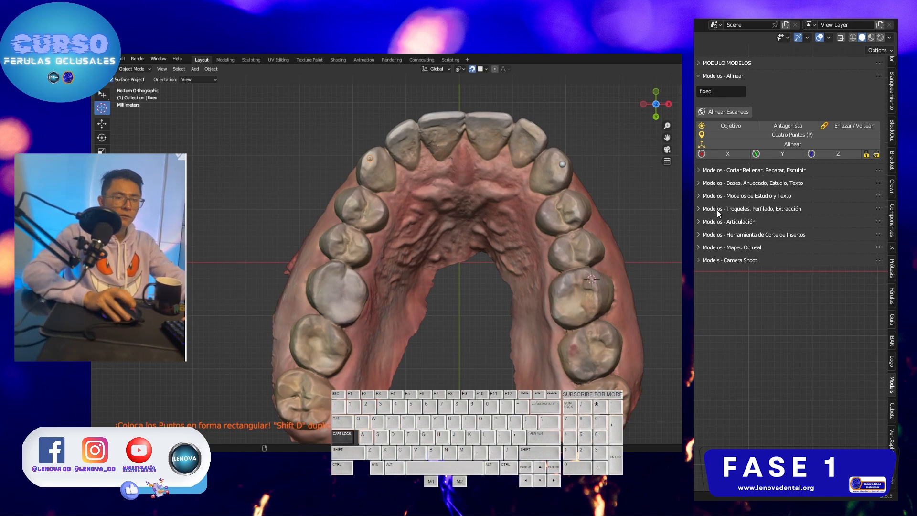
pyautogui.press('p')
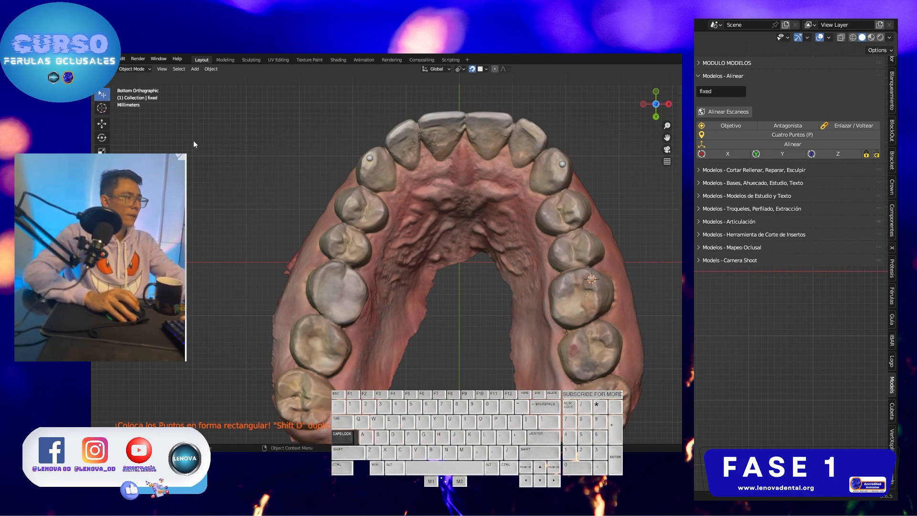
pyautogui.click(101, 107)
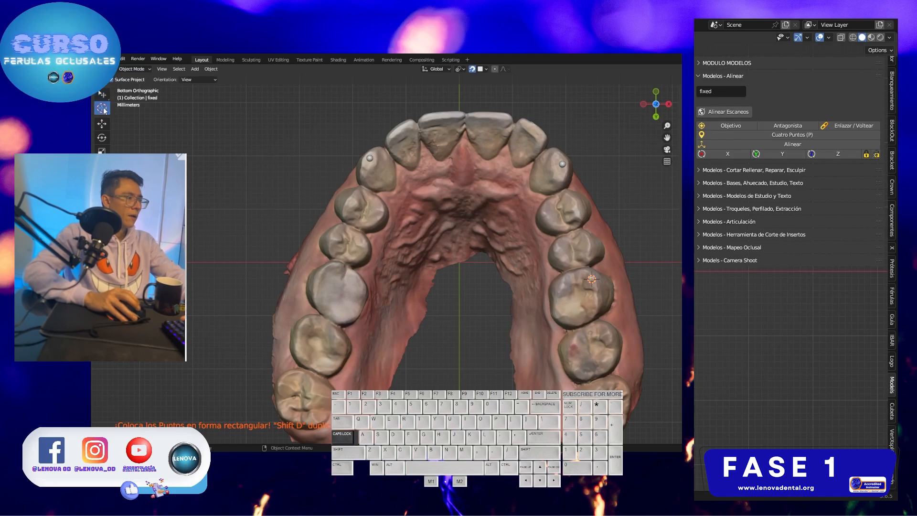
pyautogui.click(322, 273)
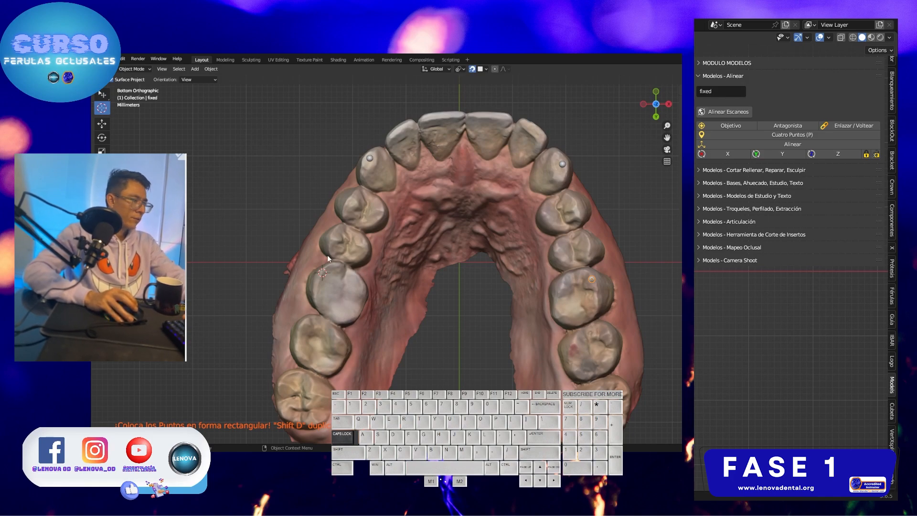
pyautogui.press('p')
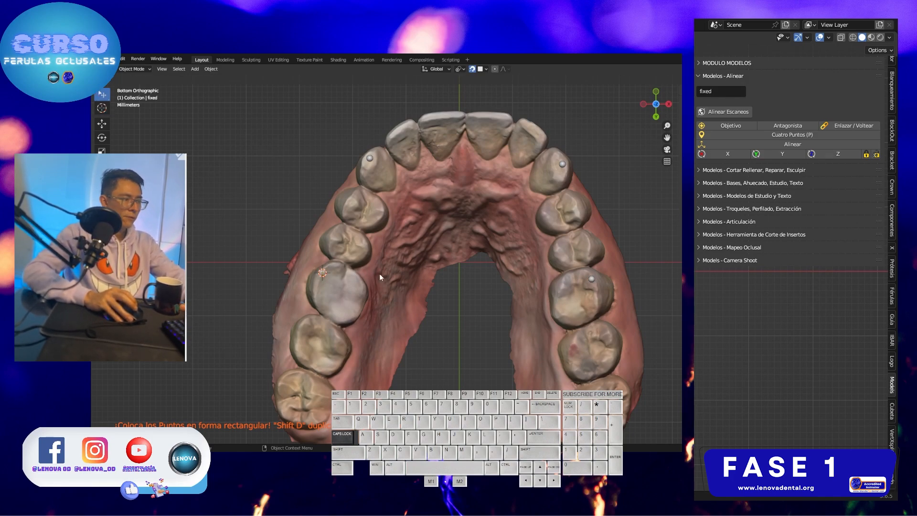
# Step: Align the linked arch models to the four placed points
pyautogui.click(803, 143)
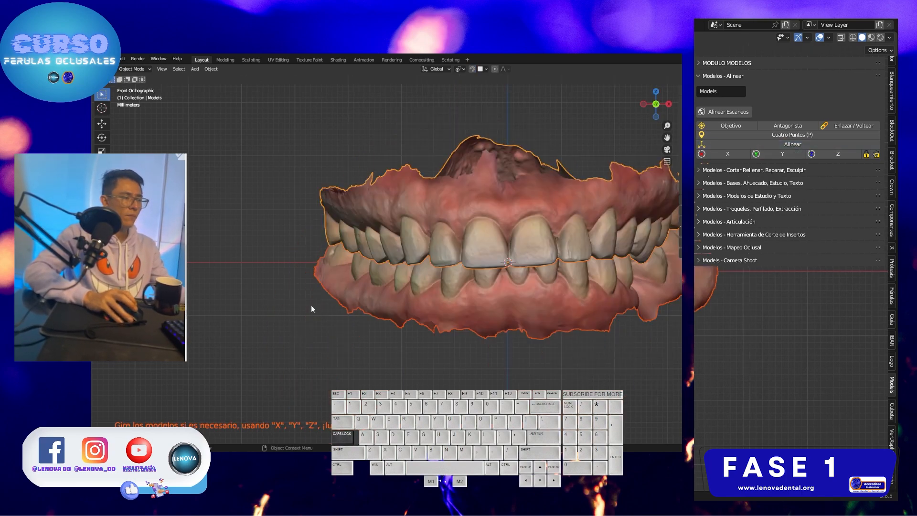
pyautogui.keyDown('shift'); pyautogui.moveTo(569, 262); pyautogui.dragTo(520, 276, button='middle'); pyautogui.keyUp('shift')
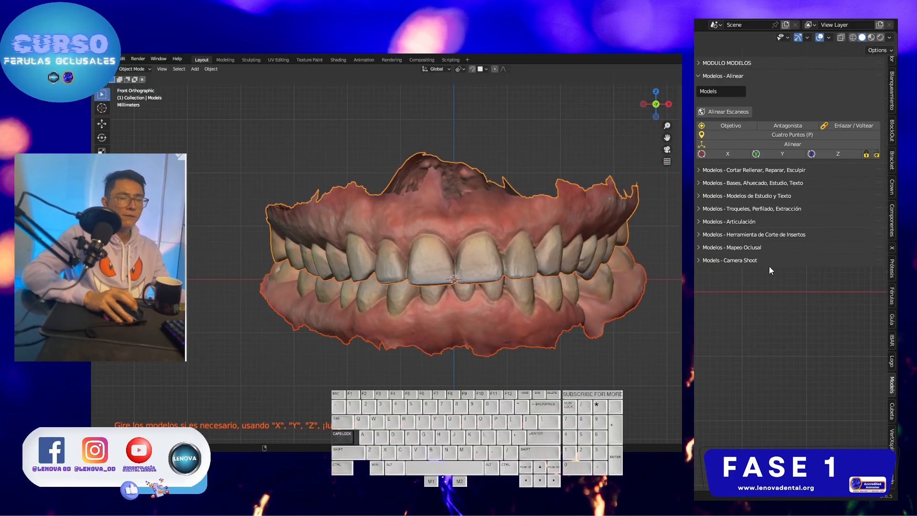
pyautogui.keyDown('shift'); pyautogui.moveTo(594, 234); pyautogui.dragTo(560, 234, button='middle'); pyautogui.keyUp('shift')
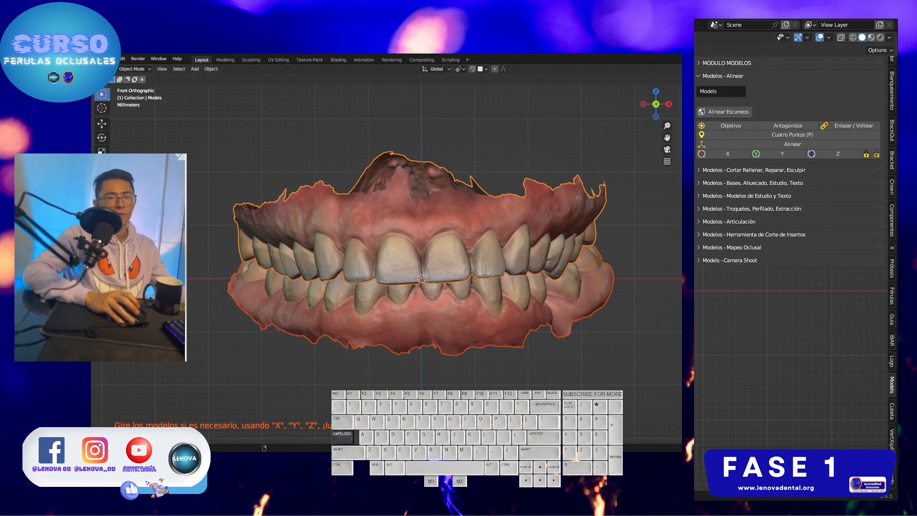
# Step: Open the Articulador module's Configuración section and name the upper arch model as SUPERIOR
pyautogui.scroll(8, 892, 164)
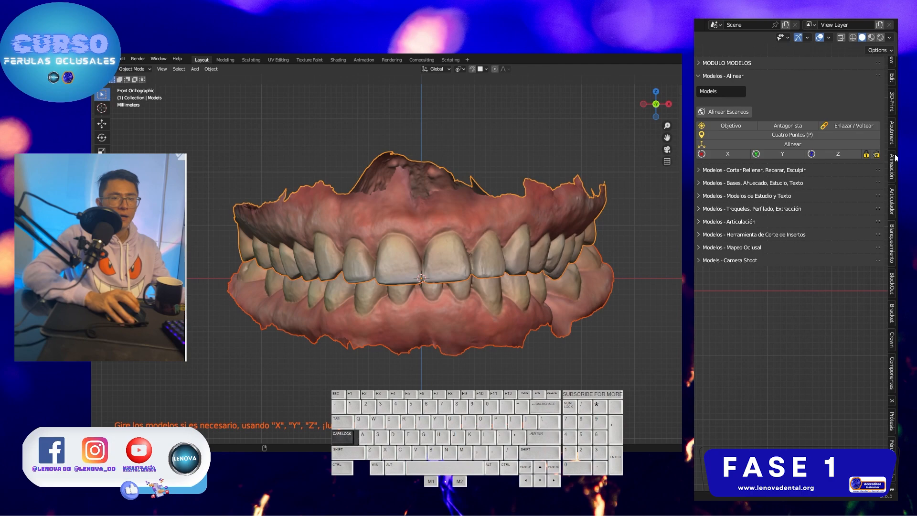
pyautogui.click(894, 207)
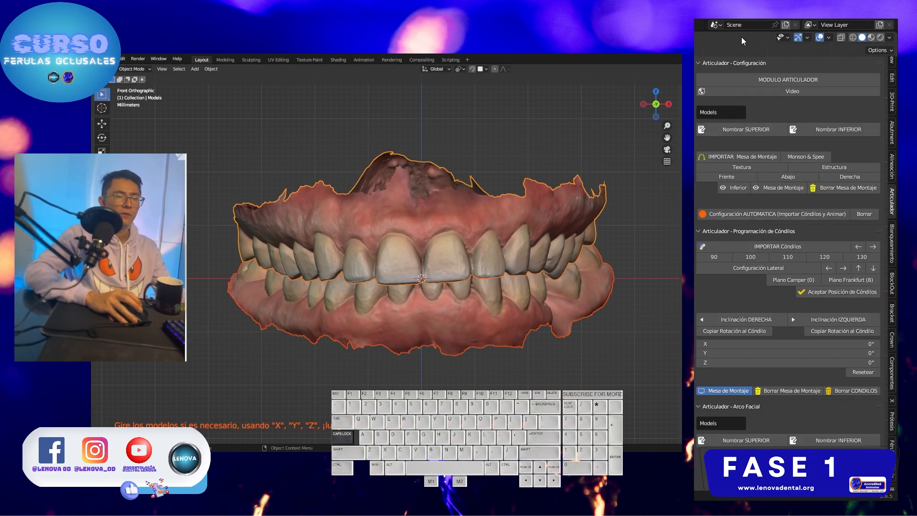
pyautogui.keyDown('ctrl'); pyautogui.click(745, 63); pyautogui.keyUp('ctrl')
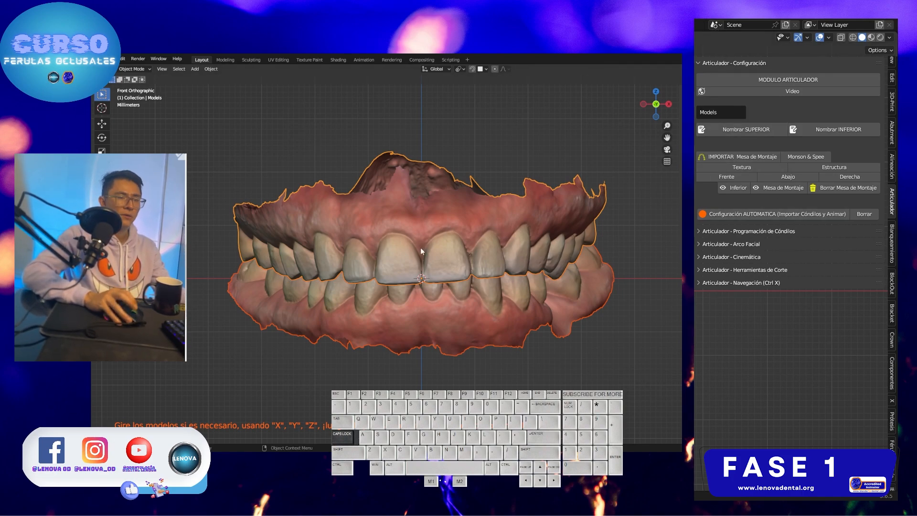
pyautogui.click(370, 244)
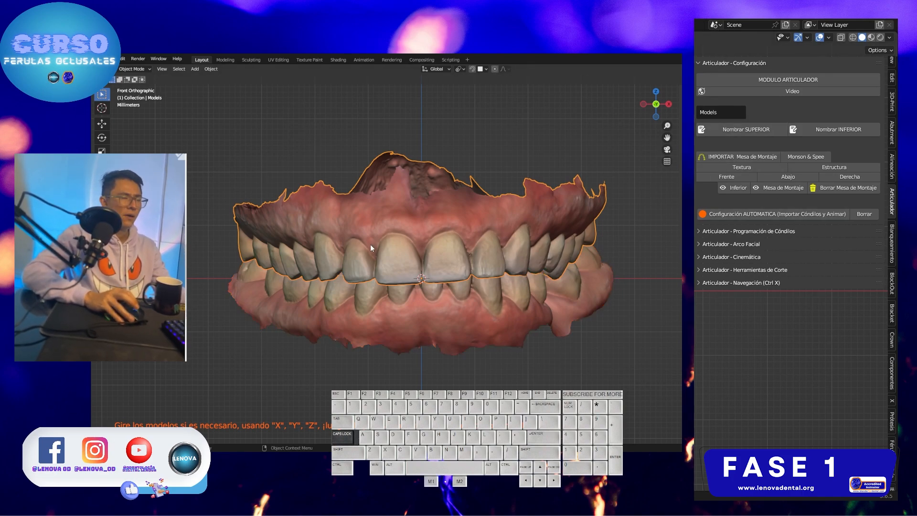
pyautogui.click(743, 129)
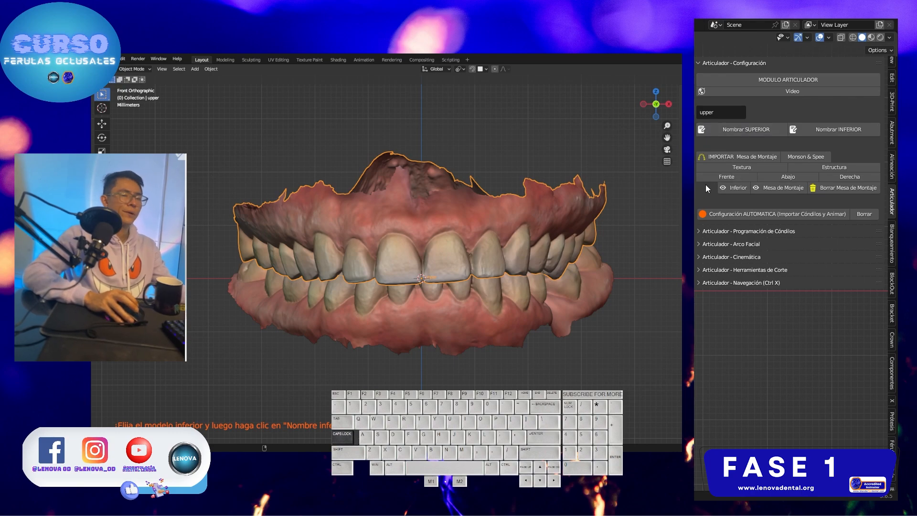
# Step: Name the lower arch model as INFERIOR and import the mounting table (Mesa de Montaje)
pyautogui.click(521, 286)
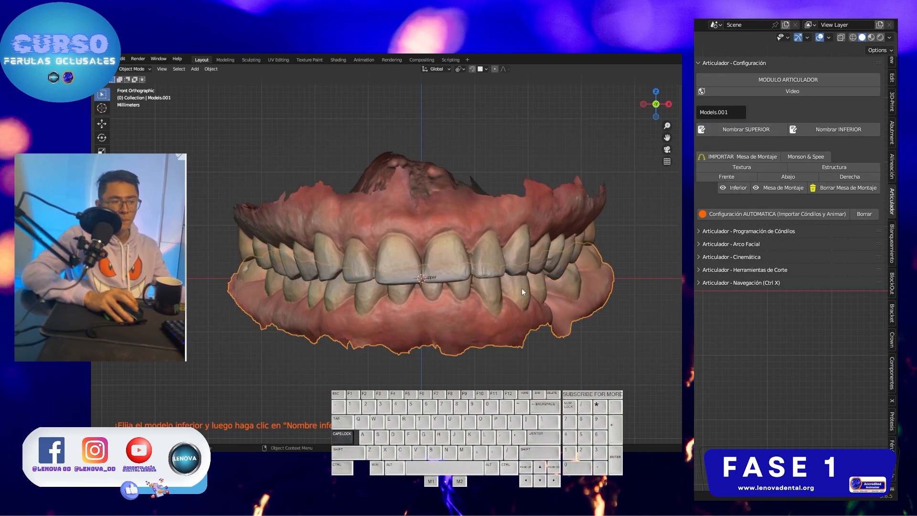
pyautogui.click(855, 125)
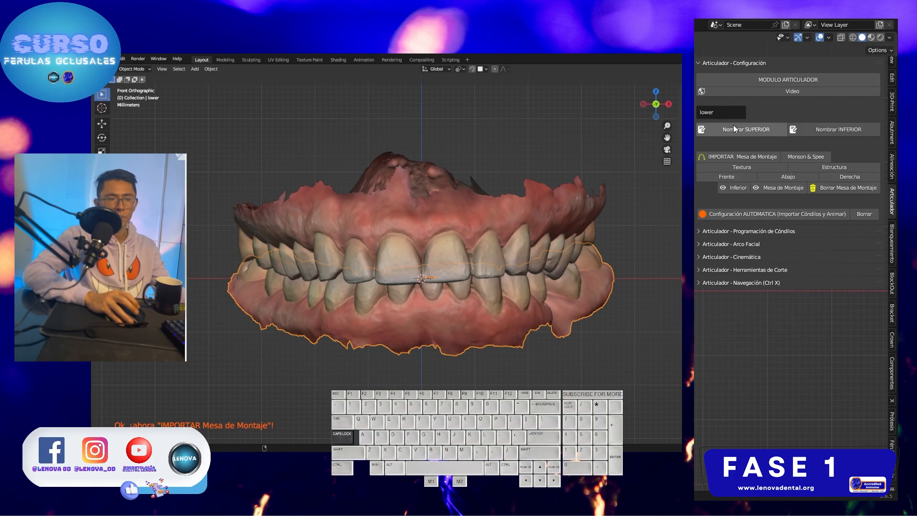
pyautogui.click(738, 155)
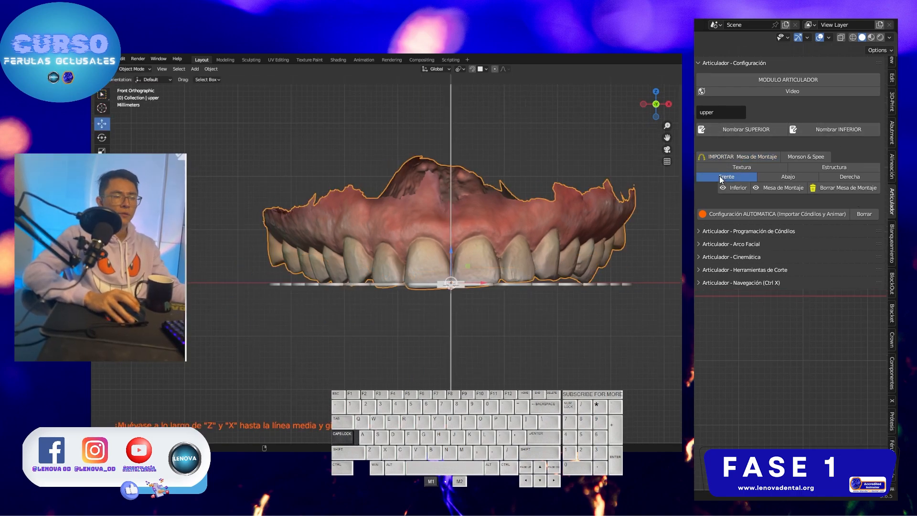
# Step: From the front view, adjust the upper arch along Z so its incisal edges sit at the mounting table, ending with a move of about 0.67 mm
pyautogui.click(805, 178)
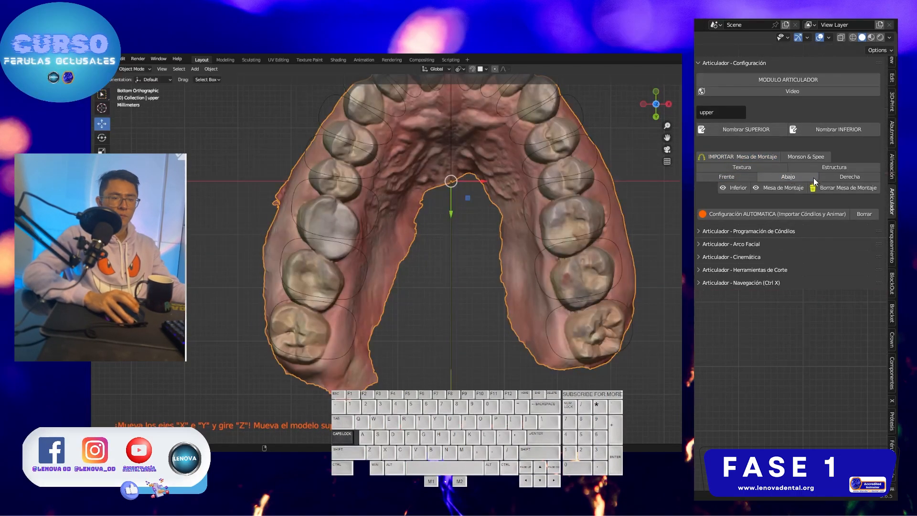
pyautogui.click(841, 176)
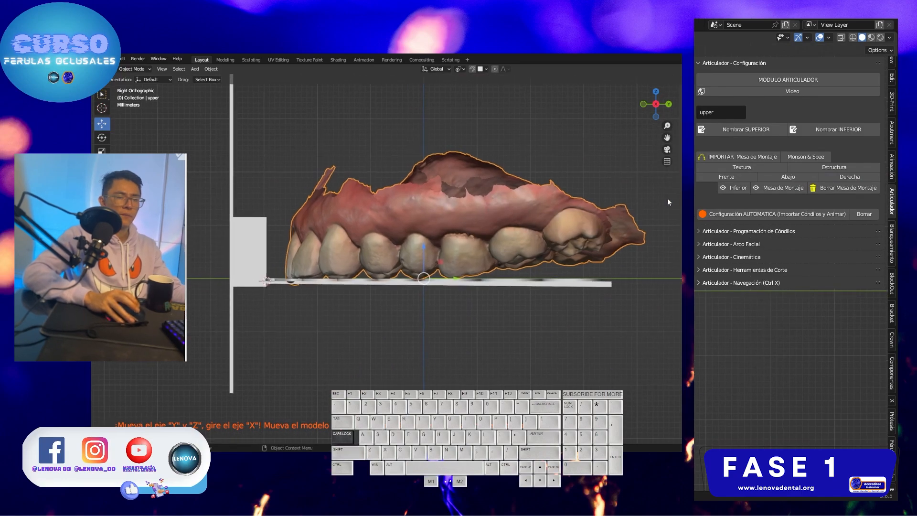
pyautogui.click(738, 179)
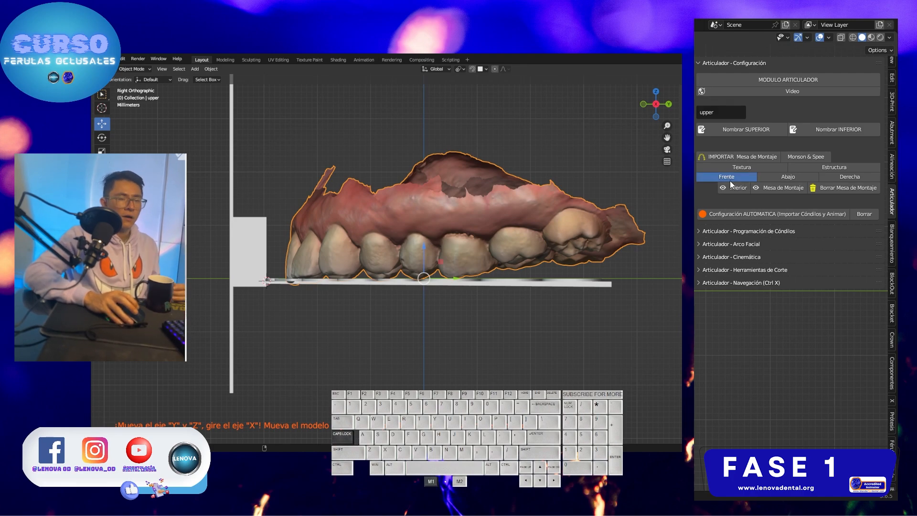
pyautogui.moveTo(466, 244)
pyautogui.mouseDown()
pyautogui.moveTo(466, 208)
pyautogui.moveTo(466, 242)
pyautogui.mouseUp()
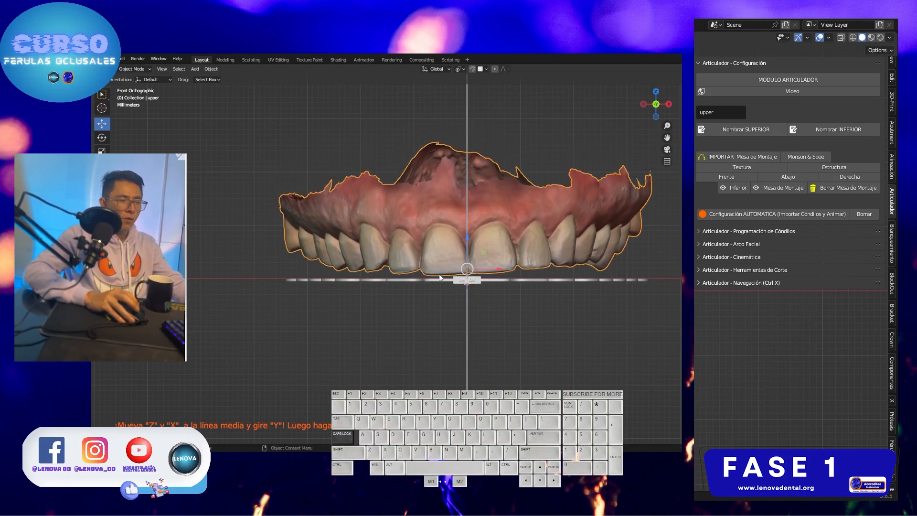
pyautogui.press('g')
pyautogui.press('z')
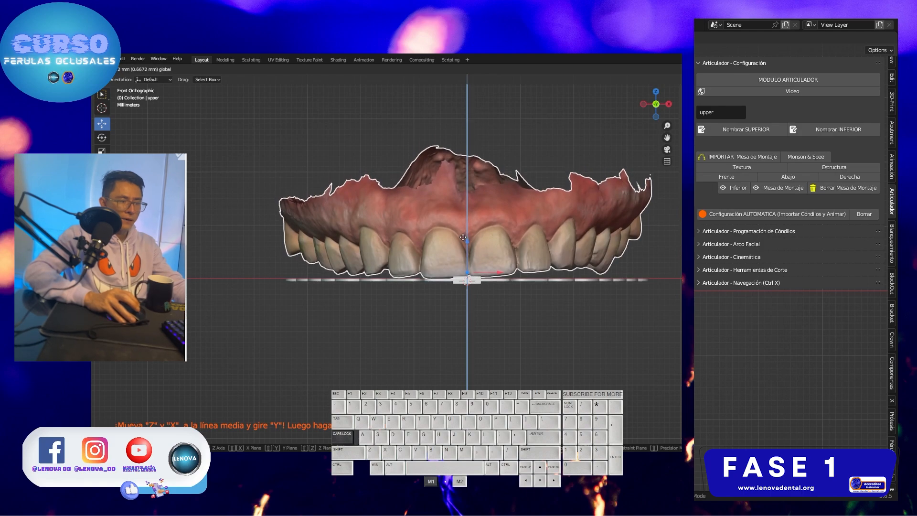
pyautogui.click(462, 237)
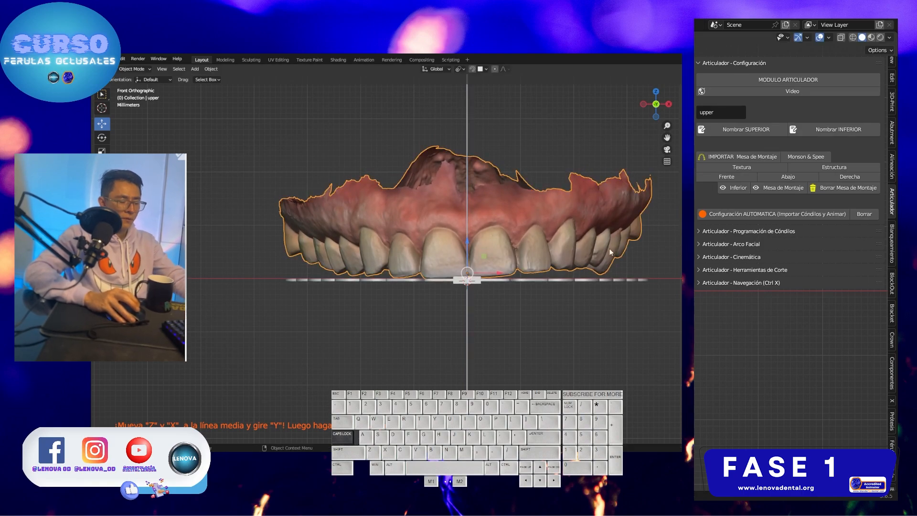
# Step: Rotate the upper arch slightly in the front view to level it with the mounting table, and nudge it along X to the midline
pyautogui.press('r')
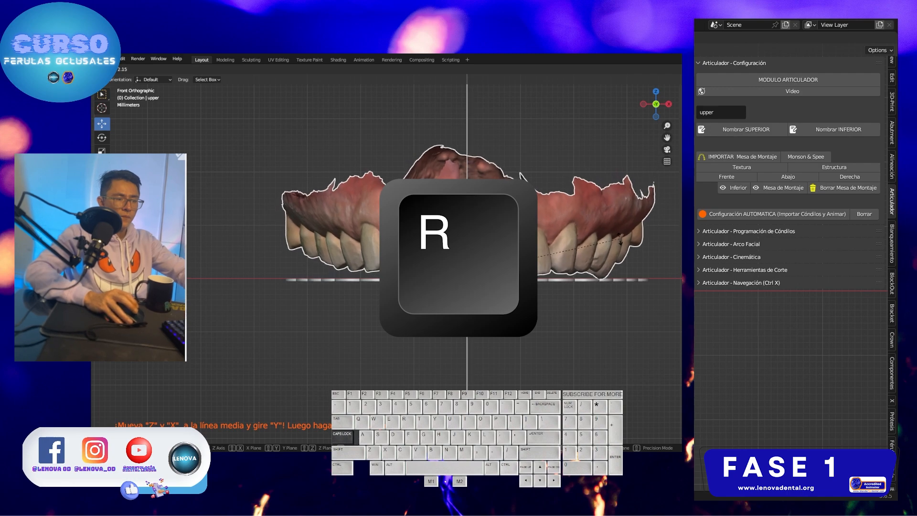
pyautogui.click(620, 274)
pyautogui.scroll(4, 547, 272)
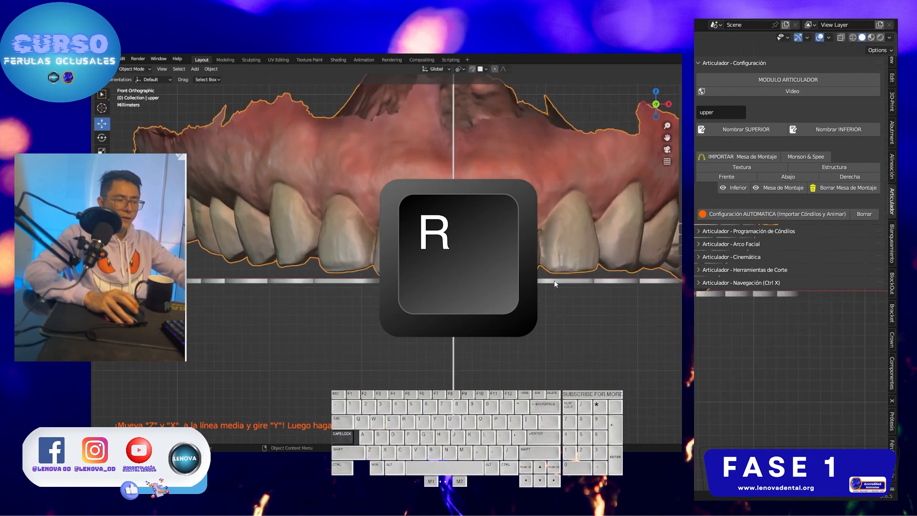
pyautogui.scroll(-3, 521, 273)
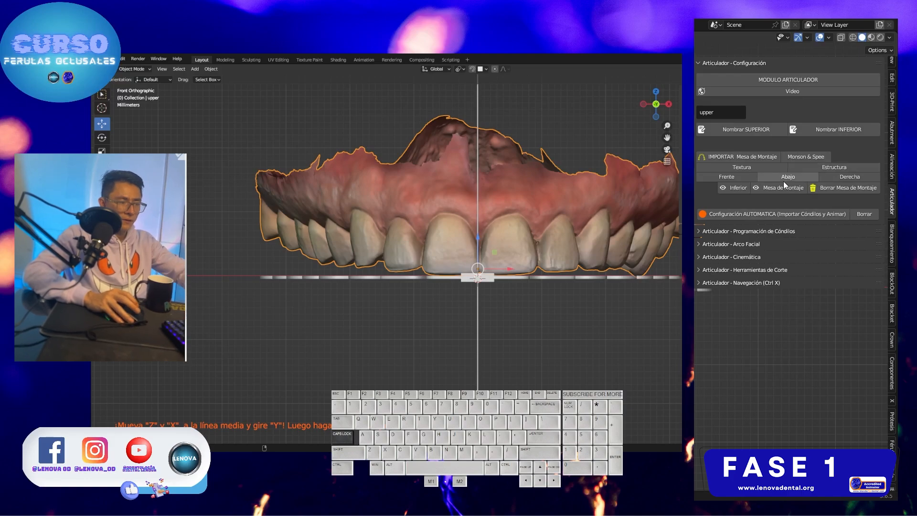
pyautogui.keyDown('alt'); pyautogui.keyDown('shift'); pyautogui.moveTo(508, 270); pyautogui.dragTo(434, 274); pyautogui.keyUp('shift'); pyautogui.keyUp('alt')
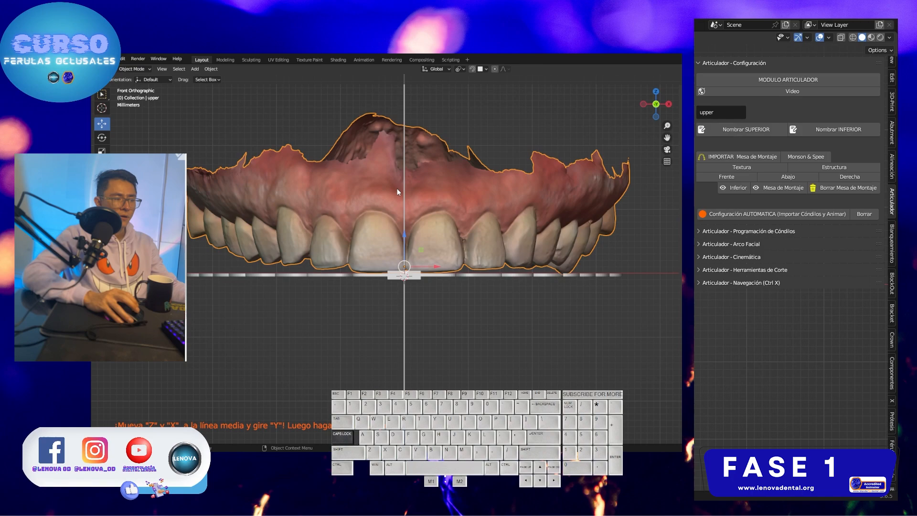
pyautogui.moveTo(436, 267); pyautogui.dragTo(434, 266)
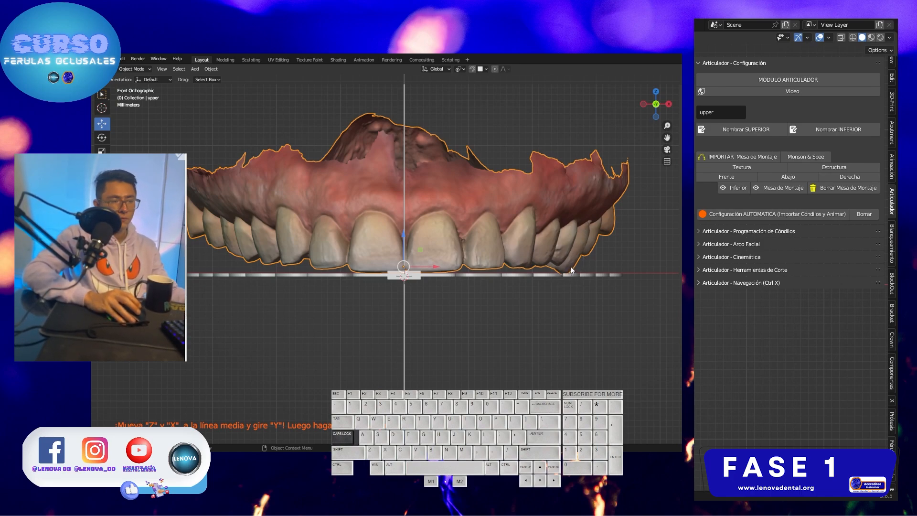
# Step: From the bottom view, try moving the upper arch about 3.5 mm along Y so the incisors meet the mounting table's front outline
pyautogui.click(795, 177)
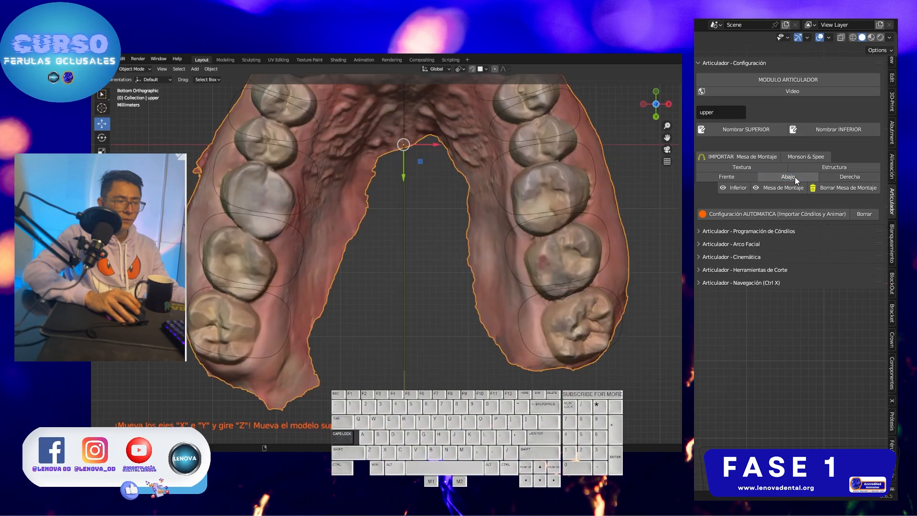
pyautogui.keyDown('alt'); pyautogui.keyDown('shift'); pyautogui.moveTo(491, 222); pyautogui.dragTo(507, 383); pyautogui.keyUp('shift'); pyautogui.keyUp('alt')
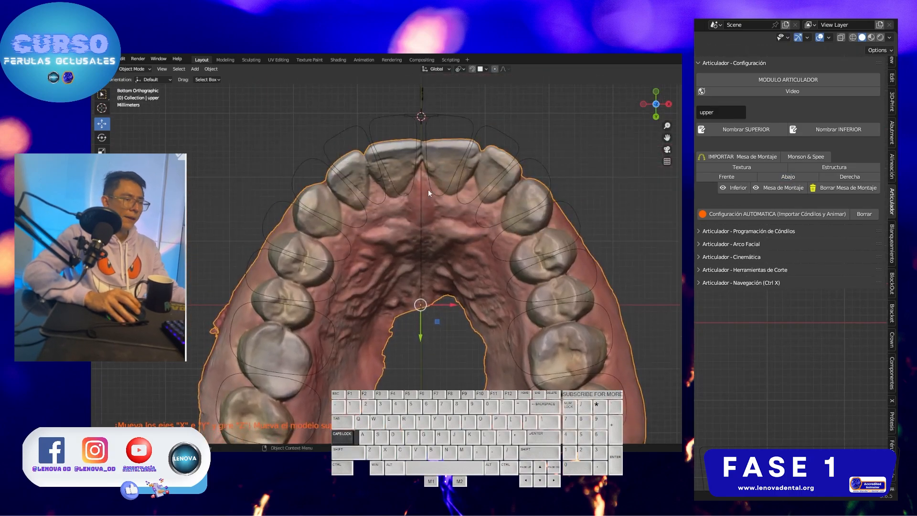
pyautogui.keyDown('alt'); pyautogui.keyDown('shift'); pyautogui.moveTo(427, 184); pyautogui.dragTo(494, 276); pyautogui.keyUp('shift'); pyautogui.keyUp('alt')
pyautogui.scroll(3, 482, 209)
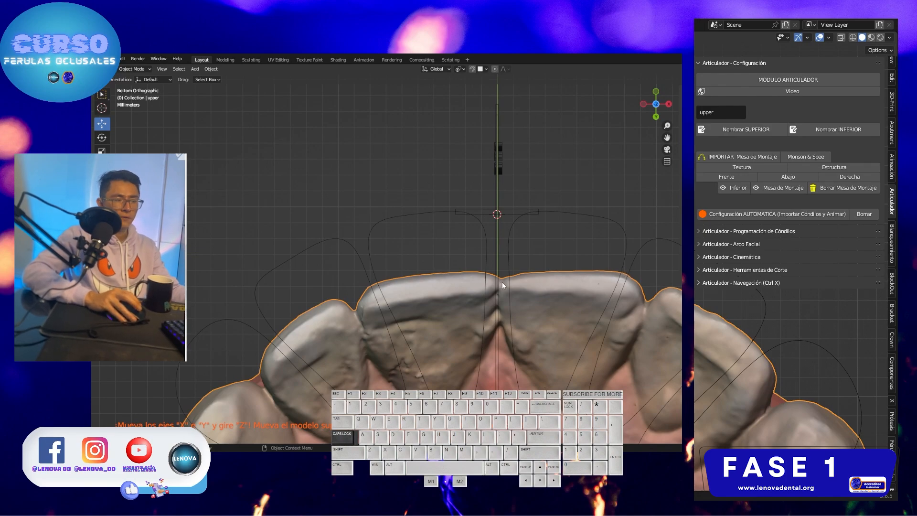
pyautogui.press('g')
pyautogui.press('y')
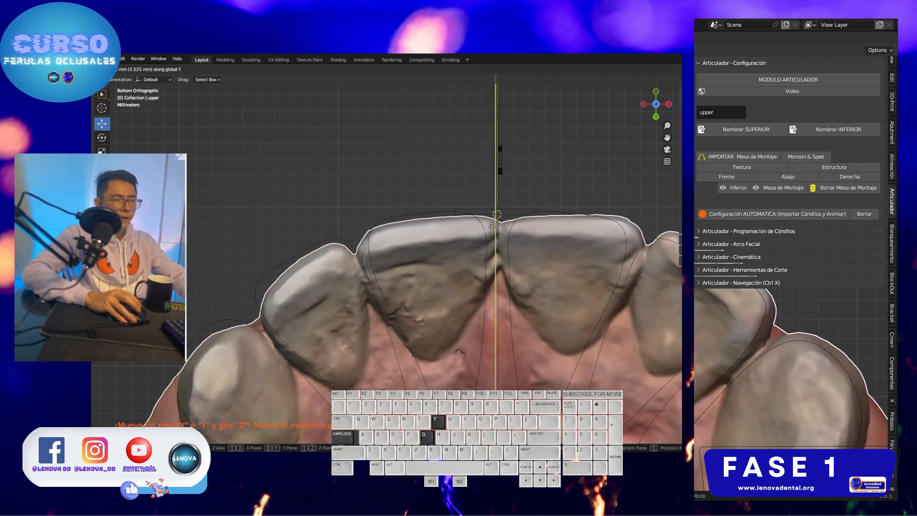
pyautogui.click(491, 227)
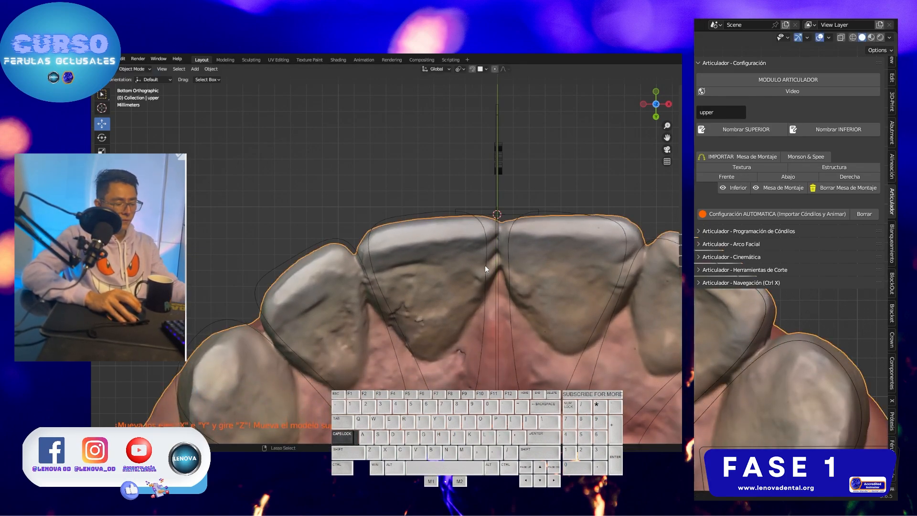
pyautogui.scroll(-4, 486, 265)
pyautogui.scroll(-3, 529, 214)
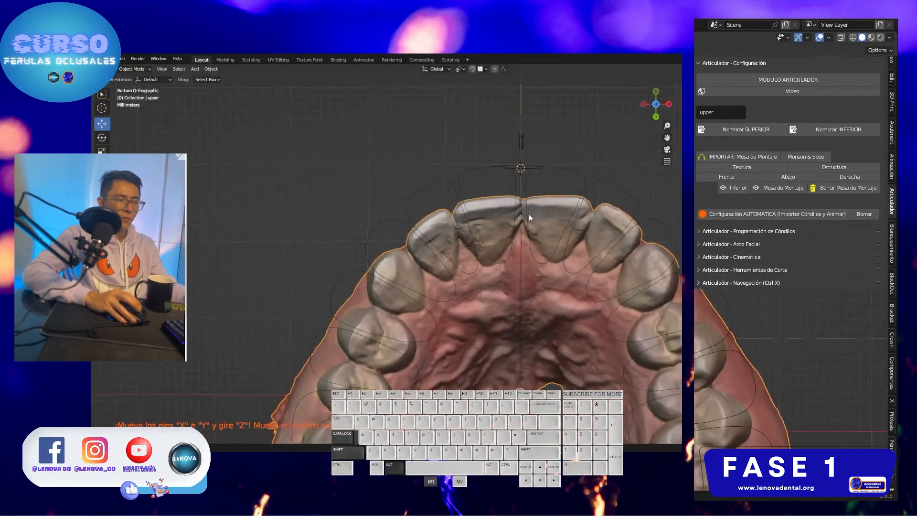
pyautogui.scroll(2, 511, 362)
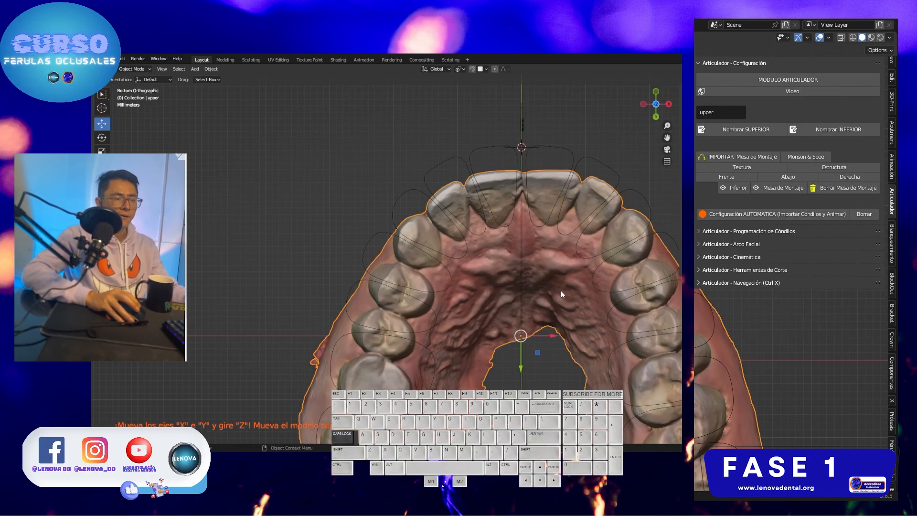
pyautogui.click(521, 371)
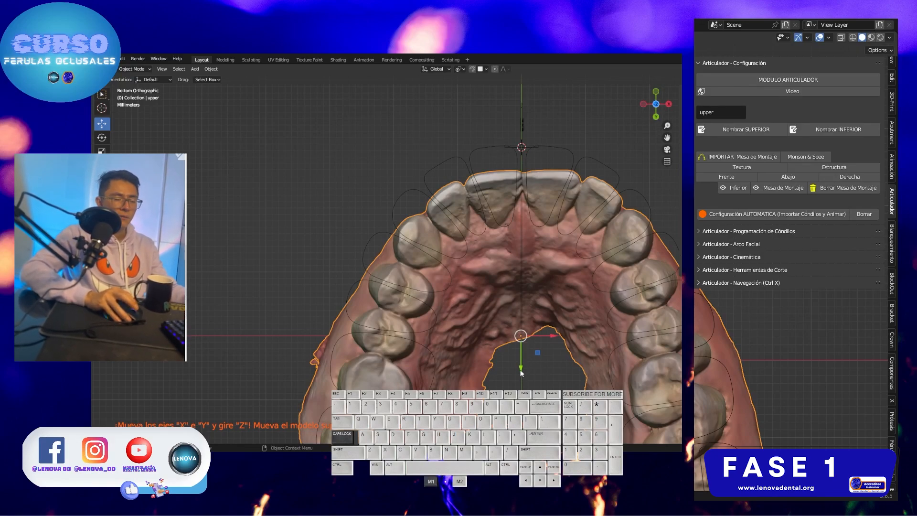
pyautogui.moveTo(521, 370); pyautogui.dragTo(519, 348)
pyautogui.rightClick(519, 348)
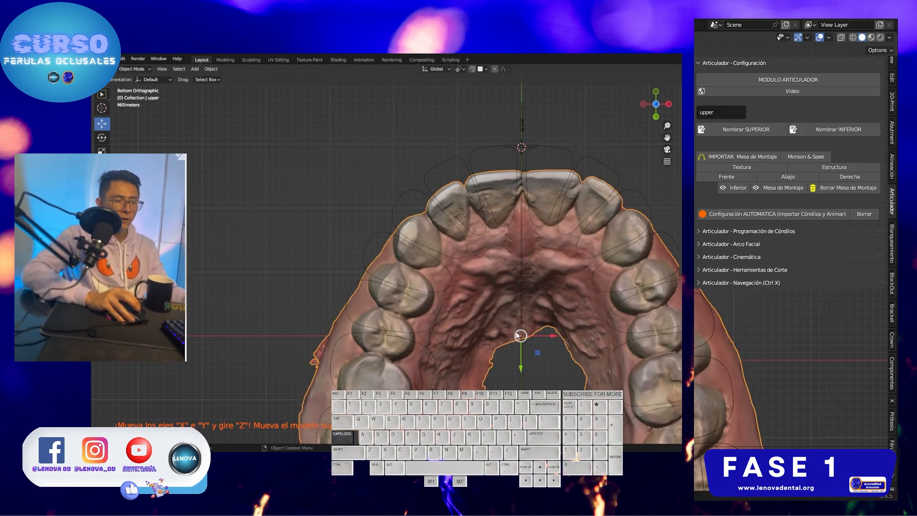
pyautogui.moveTo(521, 336); pyautogui.dragTo(414, 265)
pyautogui.rightClick(415, 265)
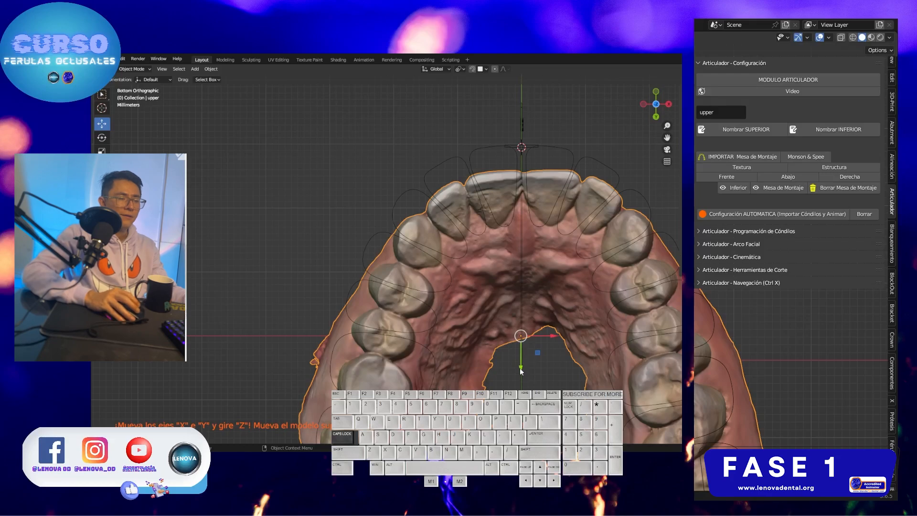
# Step: Move the upper arch along Y to the mounting table's front outline, and shift it slightly along X to centre the incisors on the midline
pyautogui.moveTo(520, 368); pyautogui.dragTo(502, 345)
pyautogui.scroll(6, 516, 236)
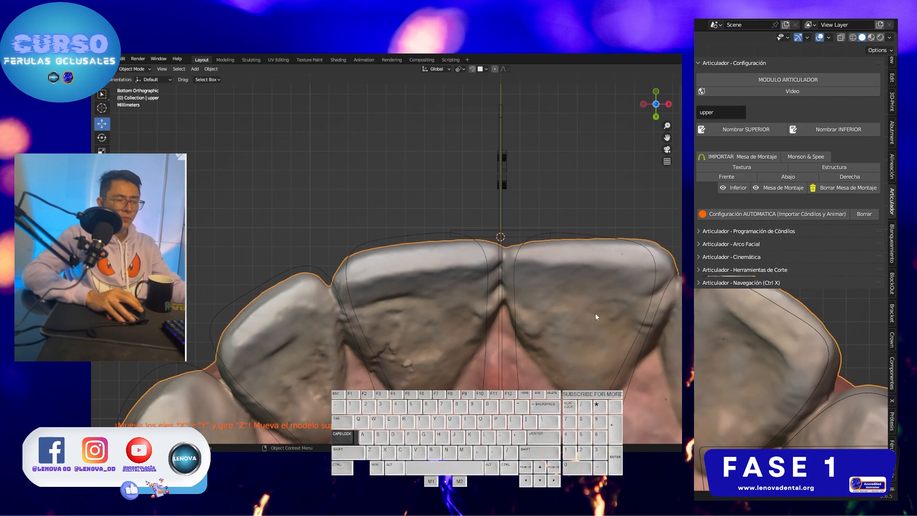
pyautogui.scroll(-5, 369, 340)
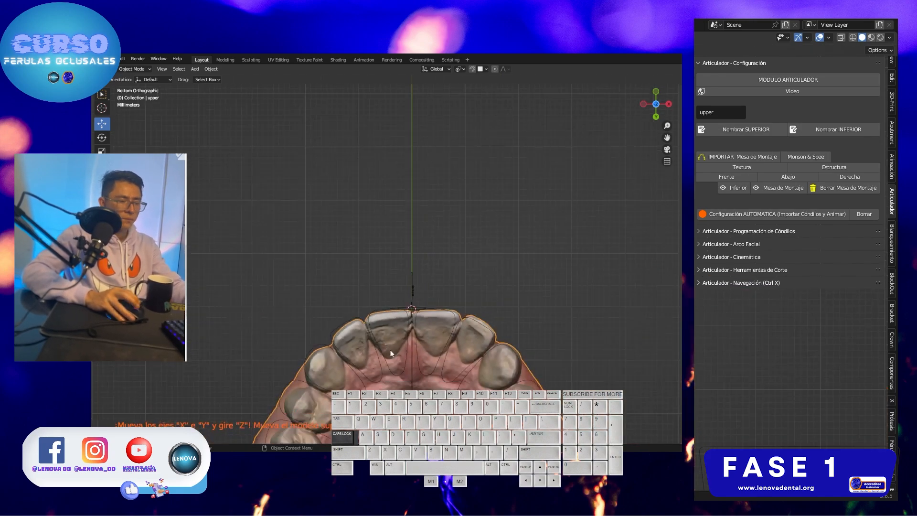
pyautogui.keyDown('shift'); pyautogui.moveTo(396, 356); pyautogui.dragTo(571, 371, button='middle'); pyautogui.keyUp('shift')
pyautogui.scroll(3, 553, 297)
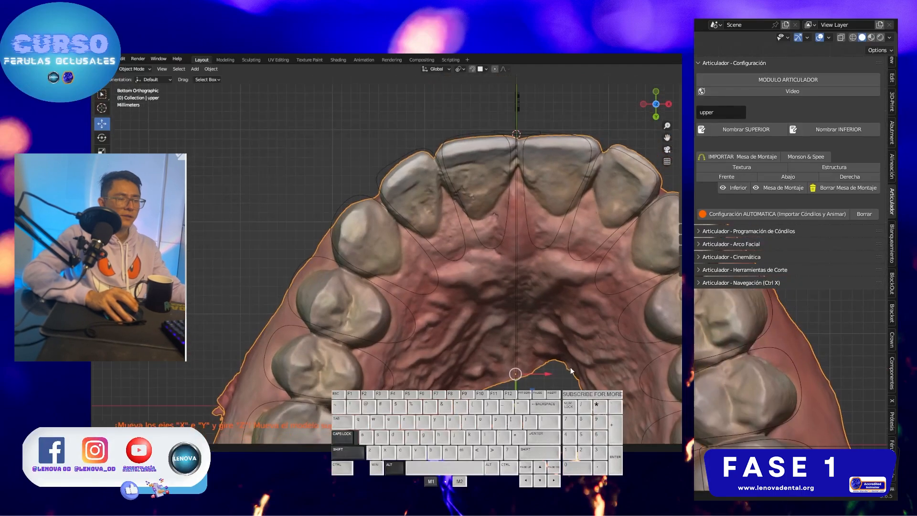
pyautogui.moveTo(548, 374); pyautogui.dragTo(544, 374)
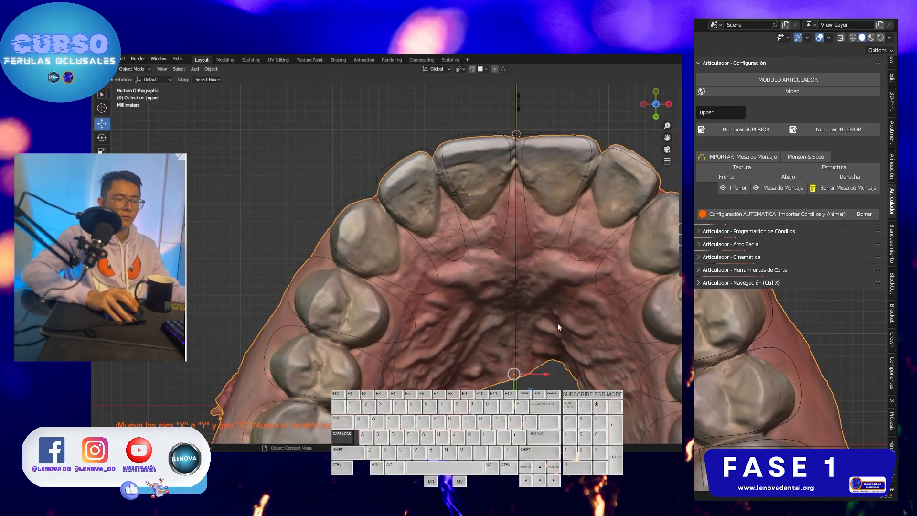
# Step: Try rotating the upper arch in the bottom view, and turn it back by about 15.6 degrees into line with the mounting table's outlines
pyautogui.press('r')
pyautogui.click(522, 313)
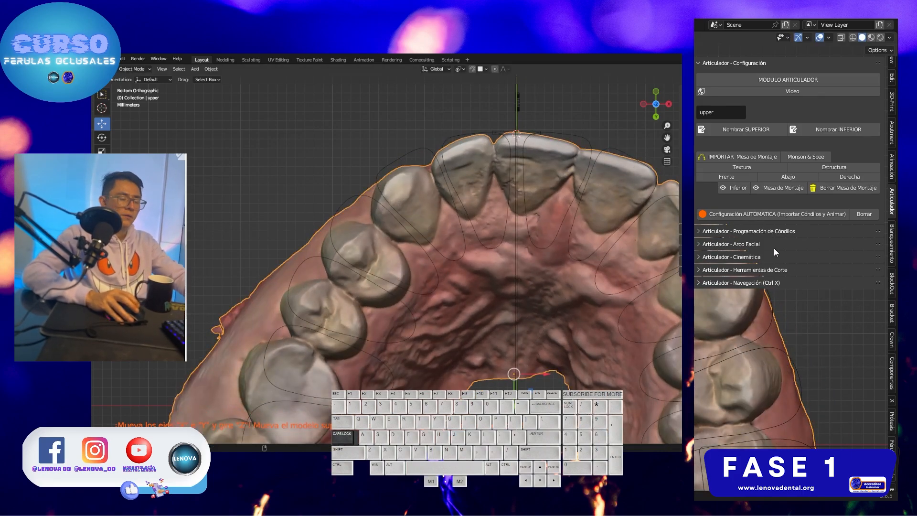
pyautogui.press('r')
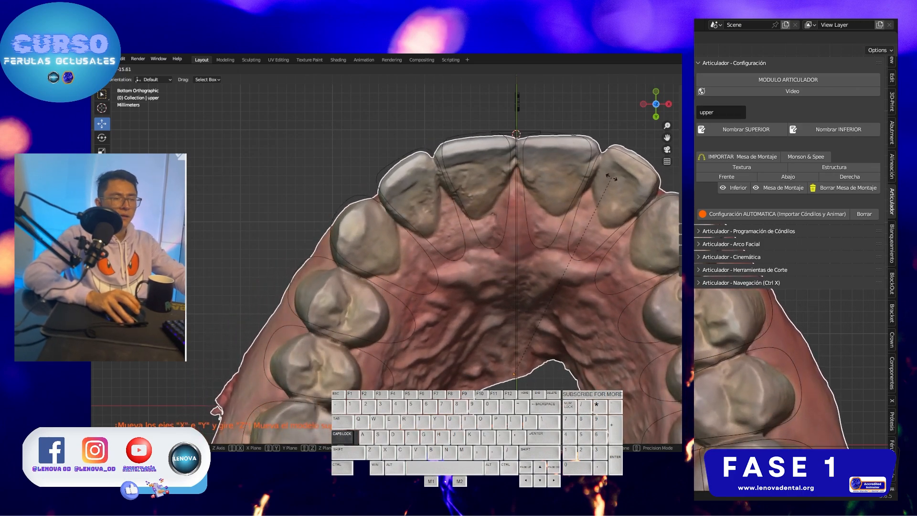
pyautogui.click(611, 177)
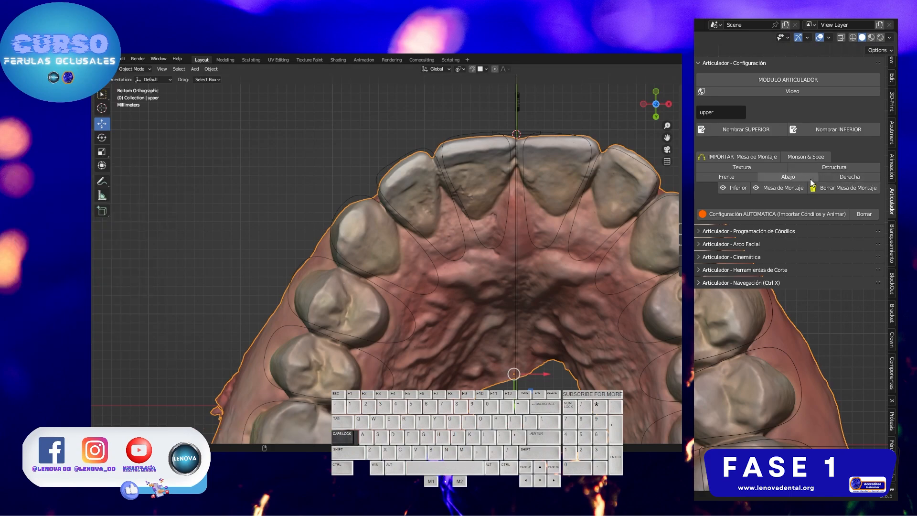
# Step: Inspect the upper arch from the right view, examining how the incisal edges and cusps sit against the mounting table
pyautogui.click(853, 176)
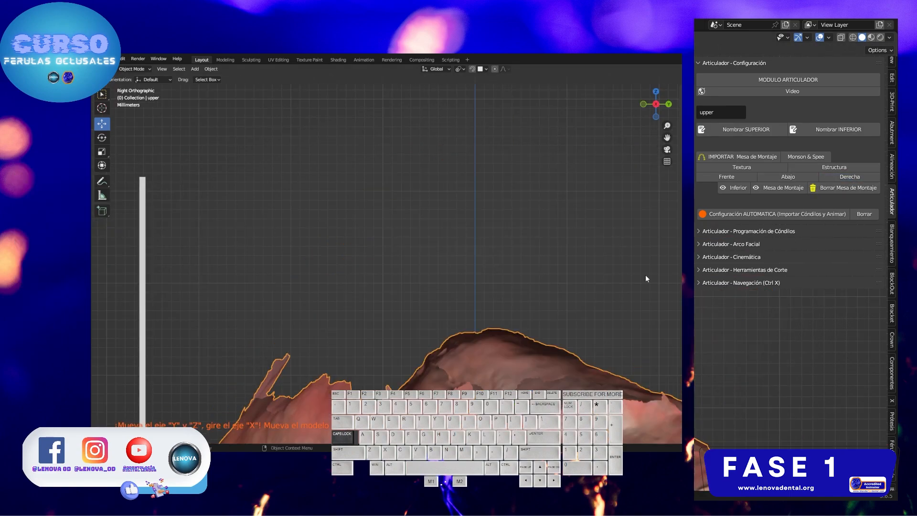
pyautogui.keyDown('alt'); pyautogui.keyDown('shift'); pyautogui.moveTo(514, 163); pyautogui.dragTo(481, 130); pyautogui.keyUp('shift'); pyautogui.keyUp('alt')
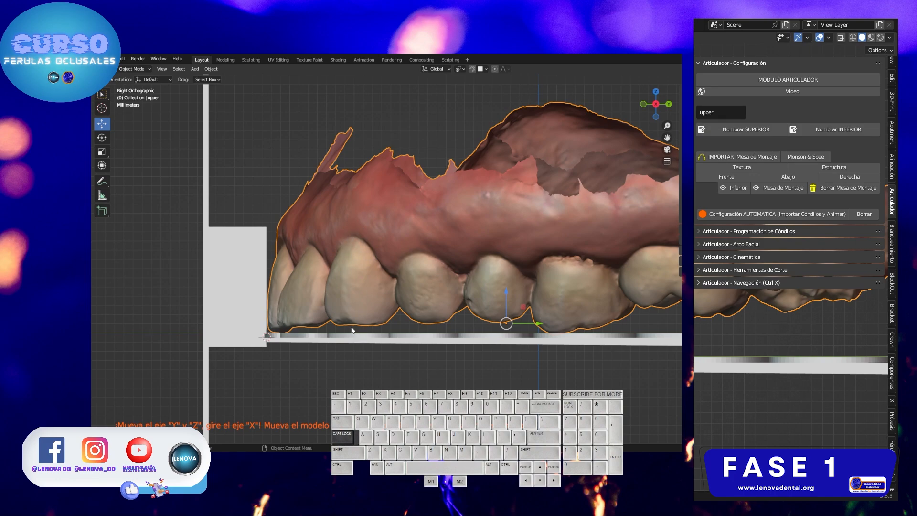
pyautogui.scroll(4, 352, 332)
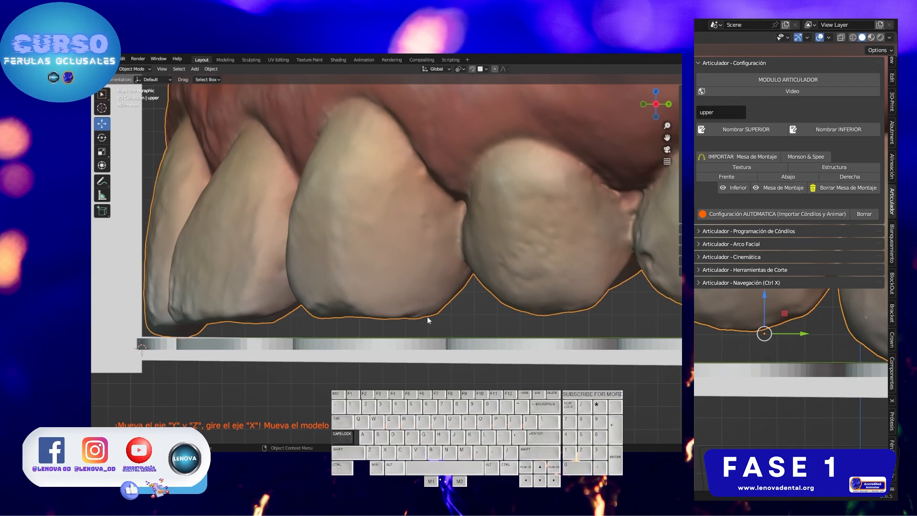
pyautogui.scroll(-5, 436, 293)
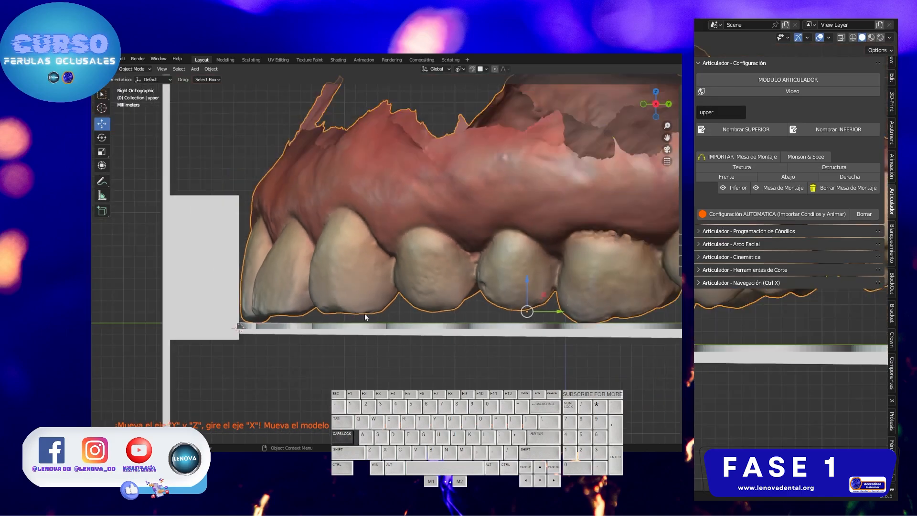
pyautogui.scroll(6, 365, 313)
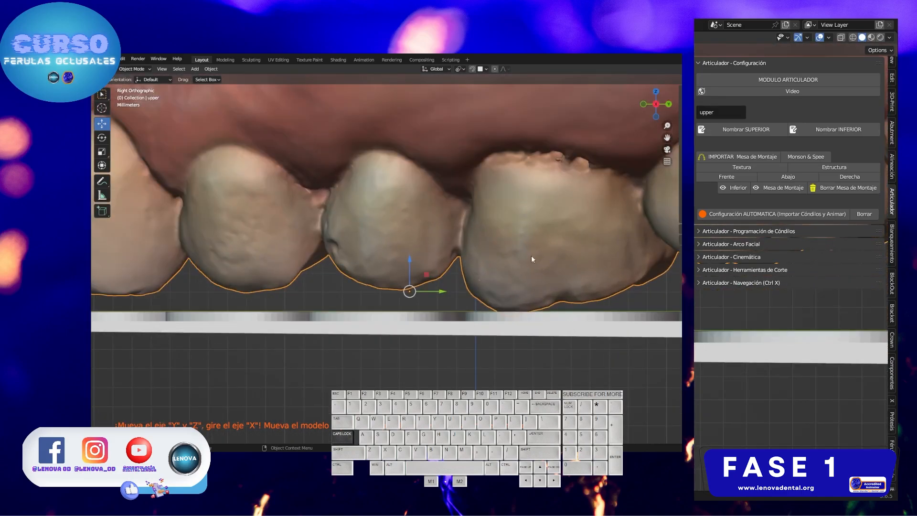
pyautogui.scroll(-2, 399, 326)
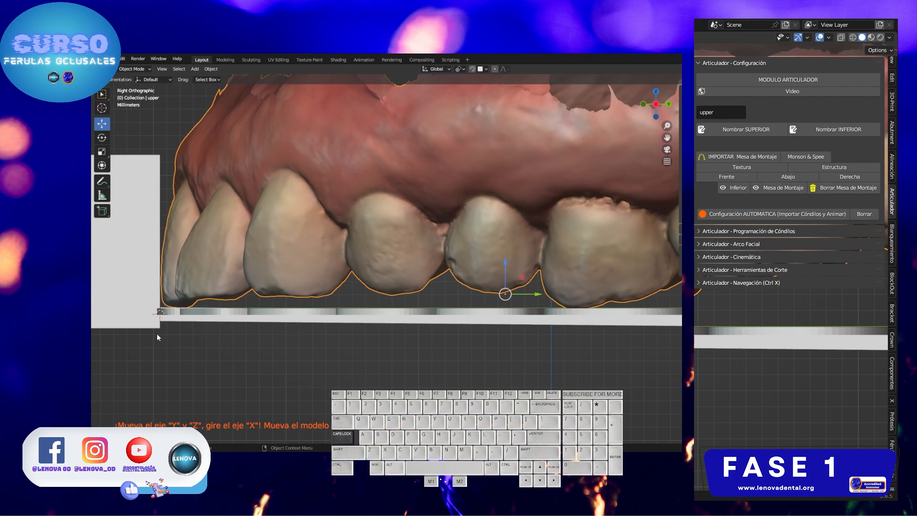
pyautogui.scroll(-2, 349, 308)
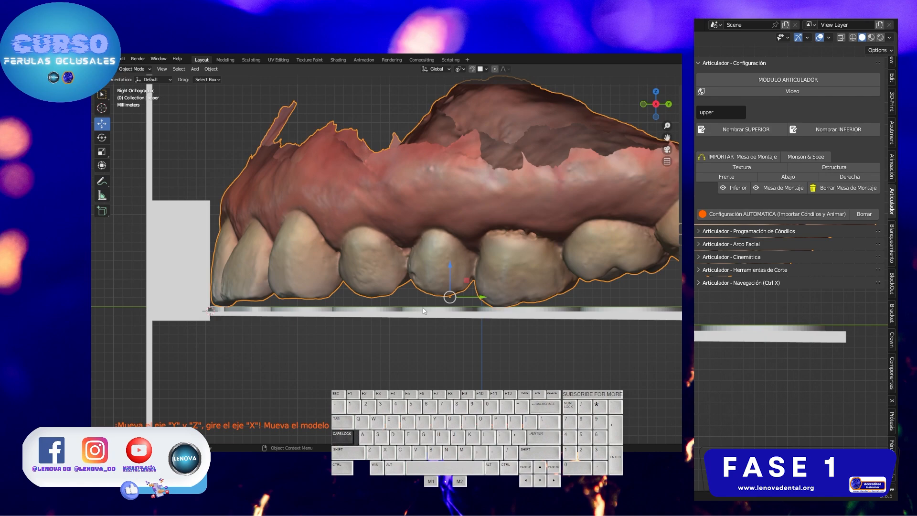
pyautogui.scroll(-2, 477, 262)
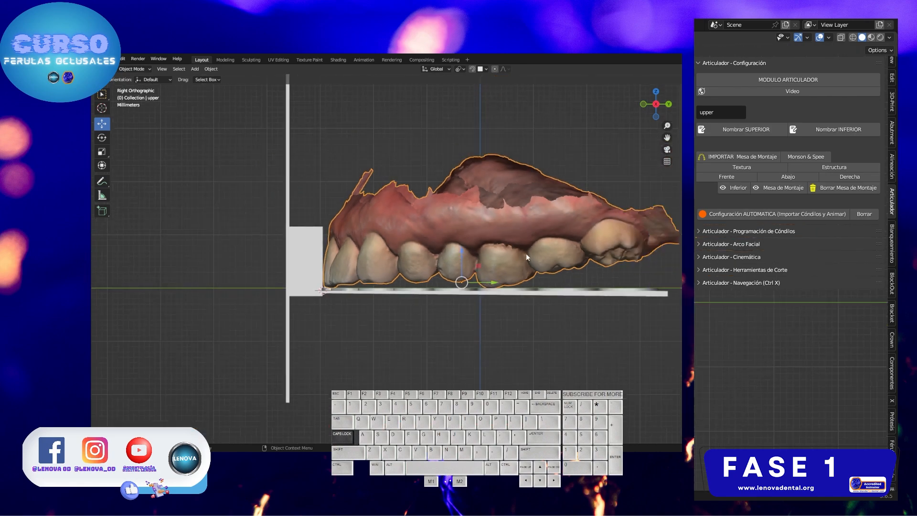
pyautogui.scroll(1, 526, 253)
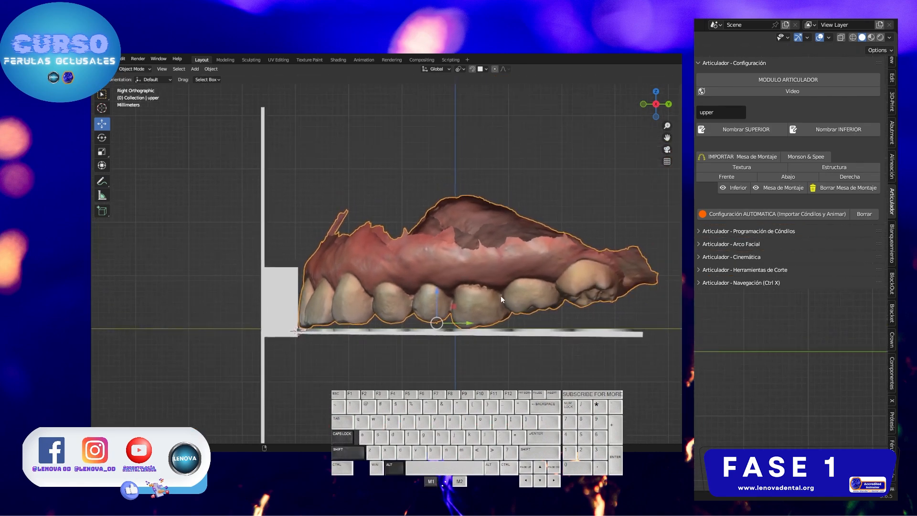
# Step: Show the lower arch and inspect both arches with the mounting table from the front and side
pyautogui.click(749, 190)
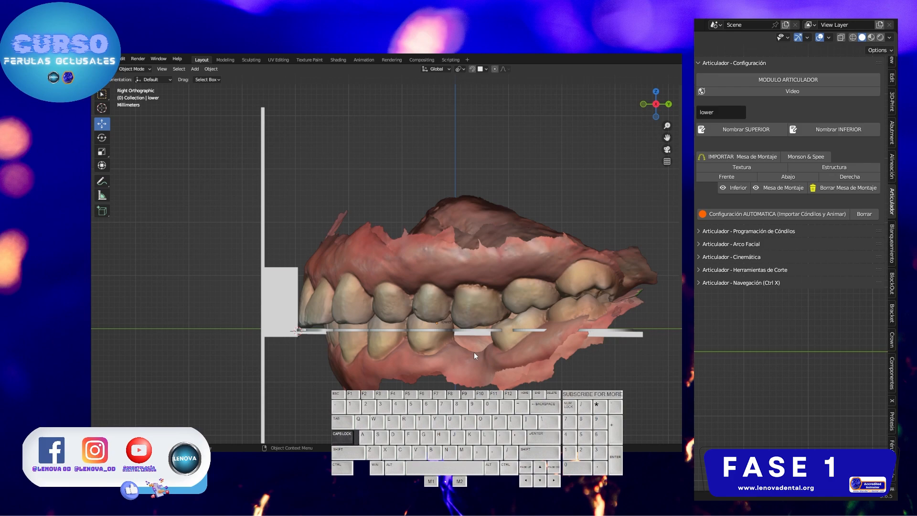
pyautogui.press('alt')
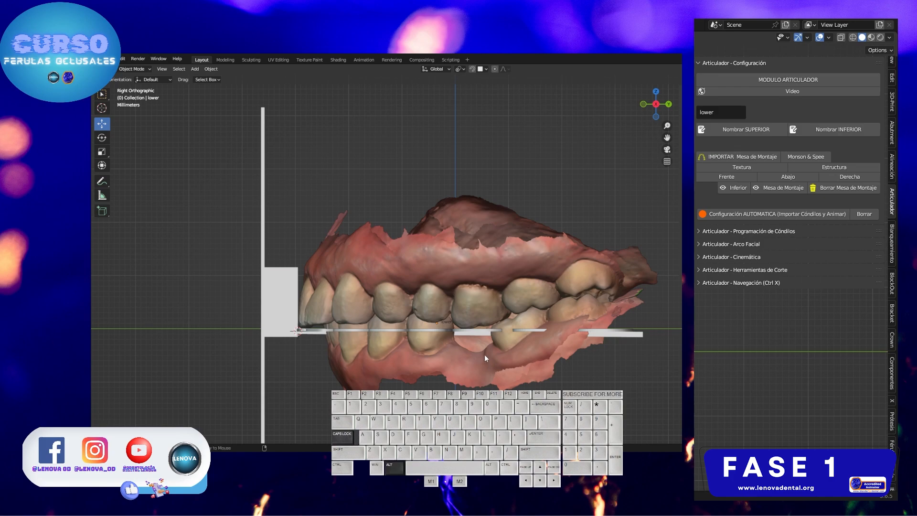
pyautogui.keyDown('alt'); pyautogui.moveTo(488, 353); pyautogui.dragTo(602, 317); pyautogui.keyUp('alt')
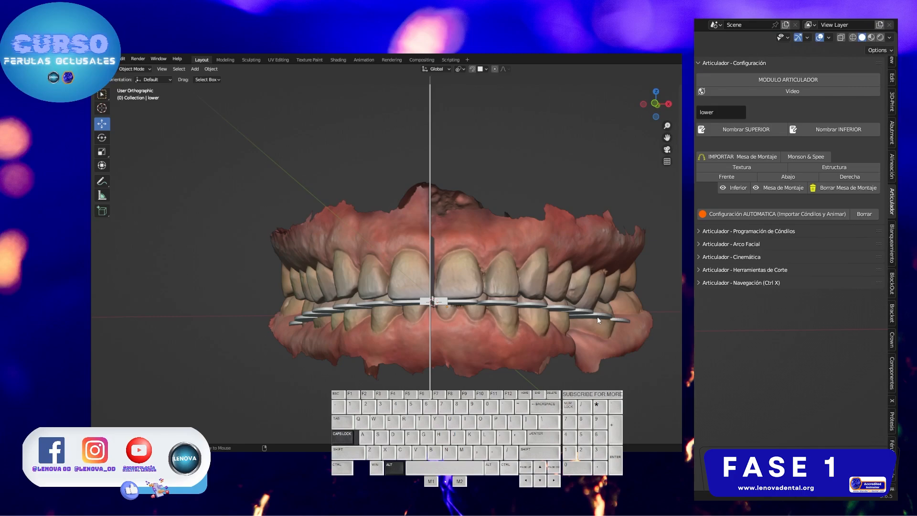
pyautogui.keyDown('alt'); pyautogui.moveTo(529, 336); pyautogui.dragTo(561, 327); pyautogui.keyUp('alt')
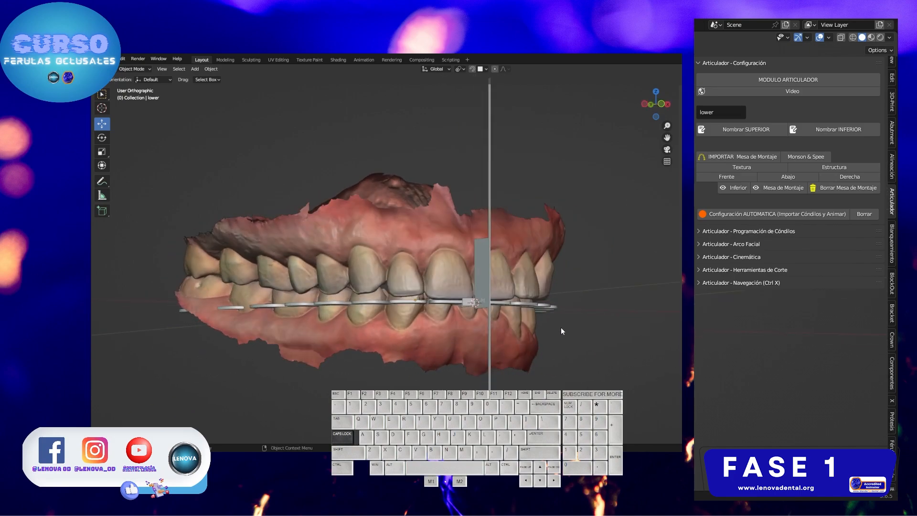
pyautogui.keyDown('alt'); pyautogui.moveTo(512, 282); pyautogui.dragTo(491, 280); pyautogui.keyUp('alt')
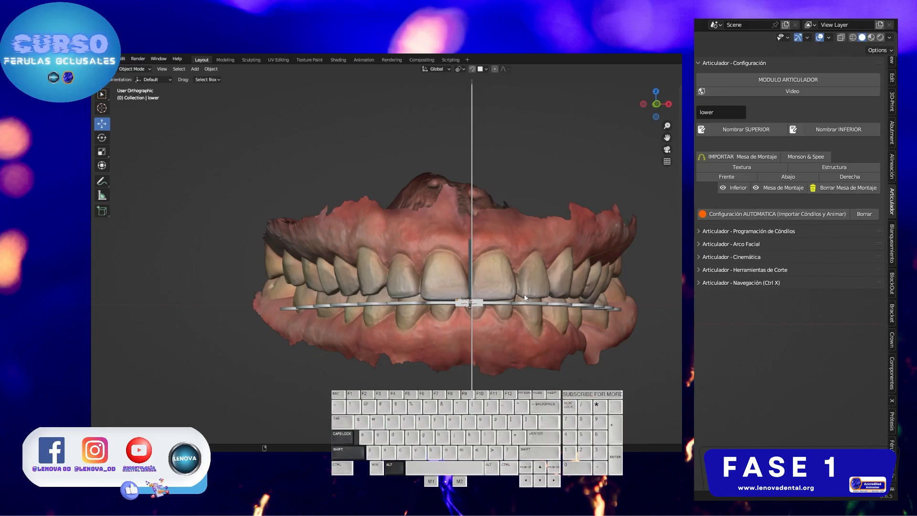
pyautogui.keyDown('alt'); pyautogui.moveTo(523, 294); pyautogui.dragTo(443, 328); pyautogui.keyUp('alt')
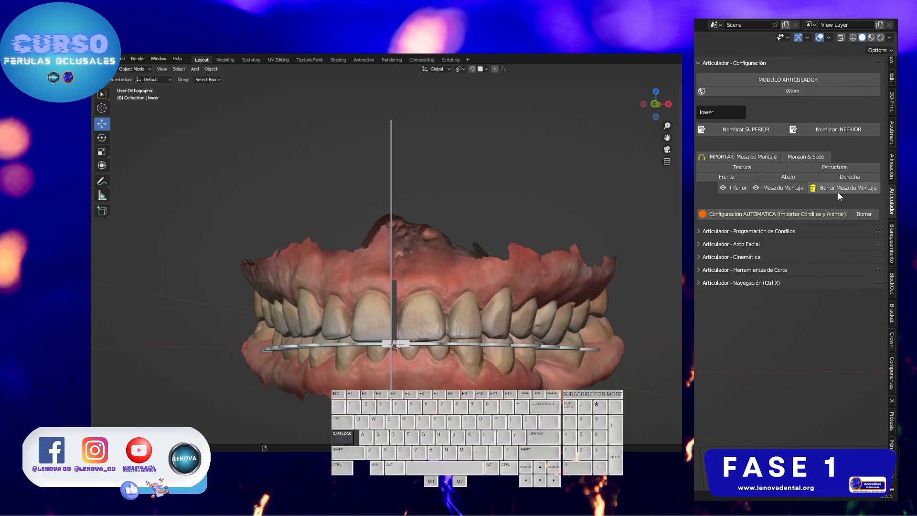
# Step: Delete the mounting table, and from the front view run the automatic configuration that imports the condyles and animates the articulator
pyautogui.click(824, 189)
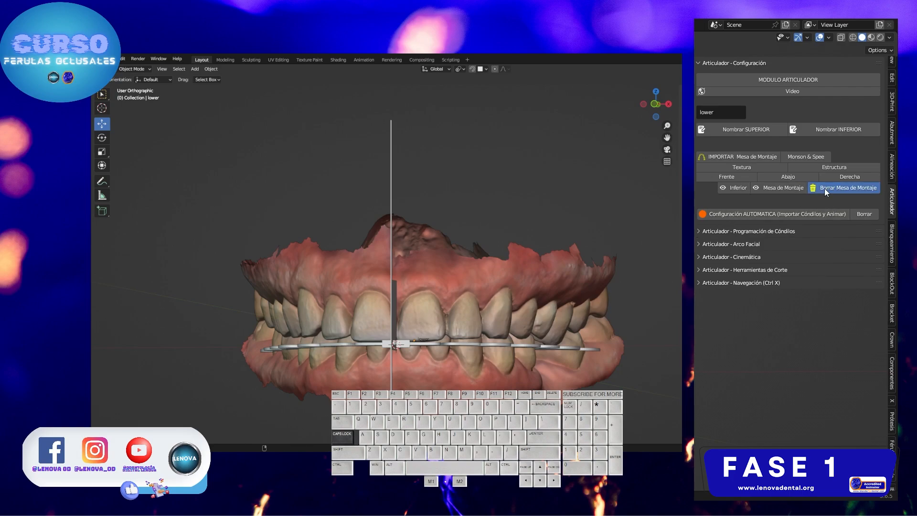
pyautogui.keyDown('alt'); pyautogui.moveTo(397, 363); pyautogui.dragTo(443, 352); pyautogui.keyUp('alt')
pyautogui.click(661, 102)
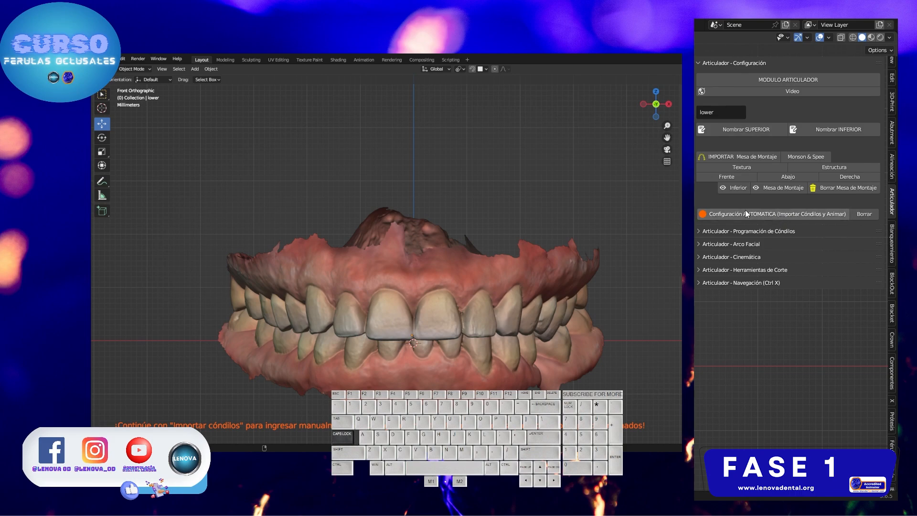
pyautogui.click(725, 213)
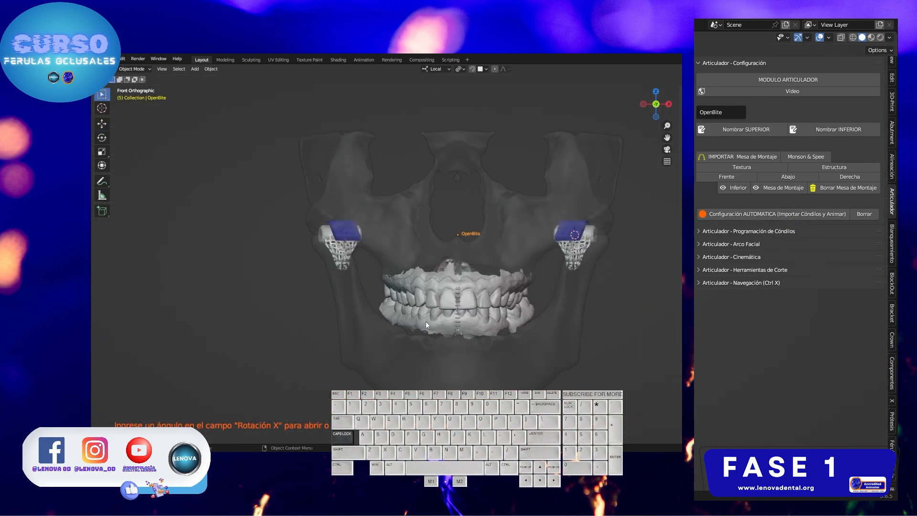
pyautogui.keyDown('alt'); pyautogui.moveTo(484, 305); pyautogui.dragTo(473, 294); pyautogui.keyUp('alt')
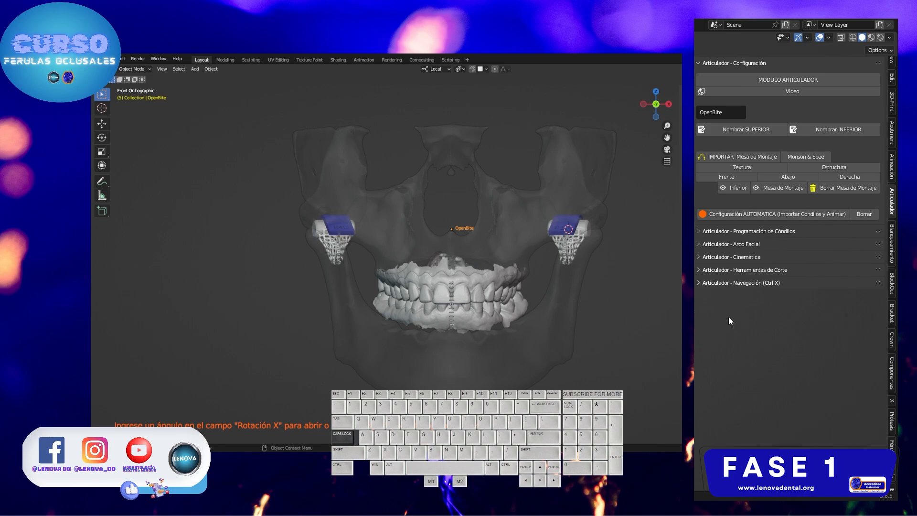
# Step: Using the articulator navigation tools, view the right lateral, left lateral and protrusion movements, and start the animation playback
pyautogui.click(778, 283)
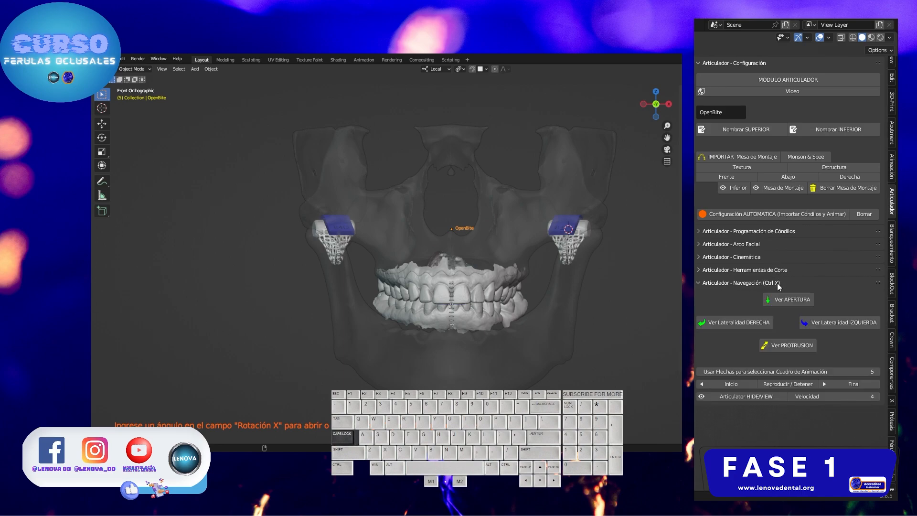
pyautogui.click(727, 323)
pyautogui.click(836, 325)
pyautogui.click(797, 346)
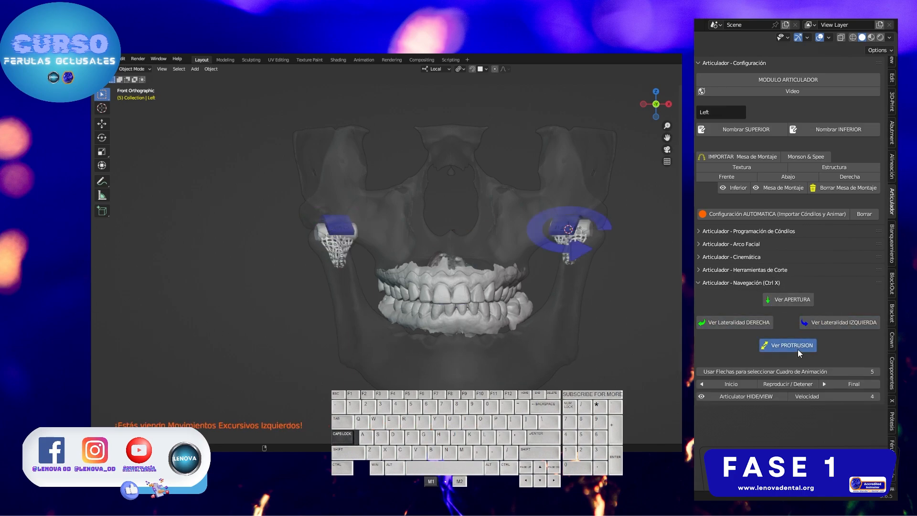
pyautogui.click(792, 384)
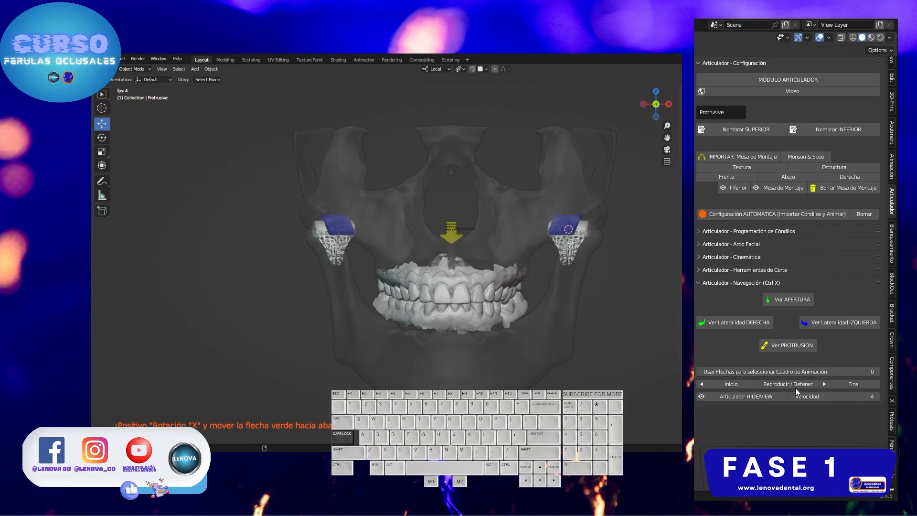
# Step: With the animation playing, review the right and left lateral movements, protrusion, and mouth opening
pyautogui.click(736, 323)
pyautogui.click(839, 323)
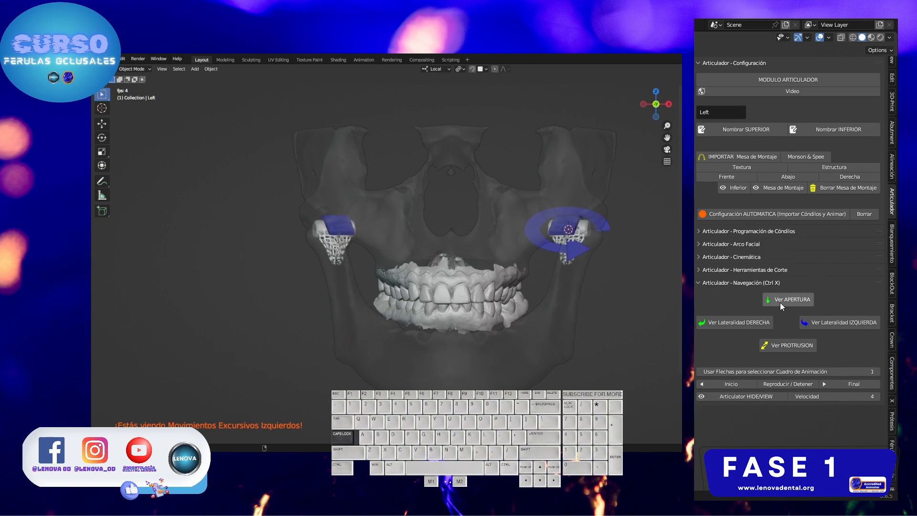
pyautogui.click(744, 322)
pyautogui.click(789, 345)
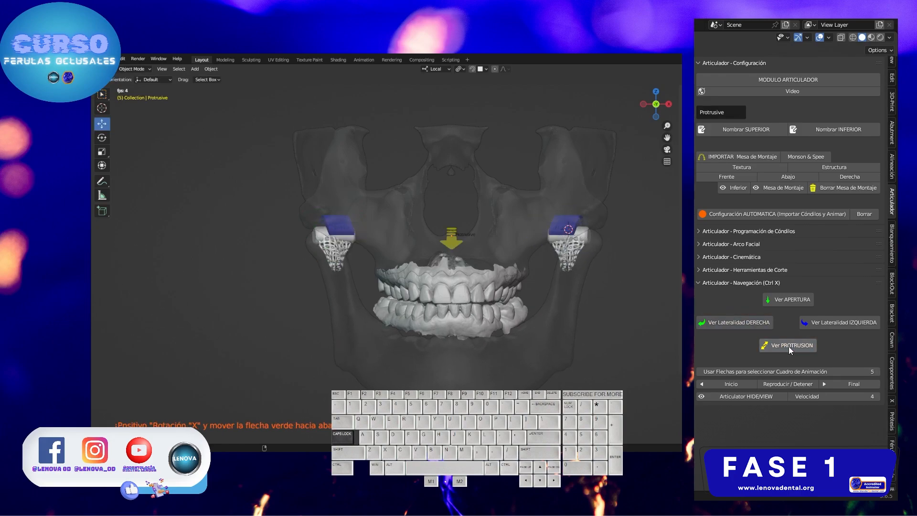
pyautogui.click(797, 299)
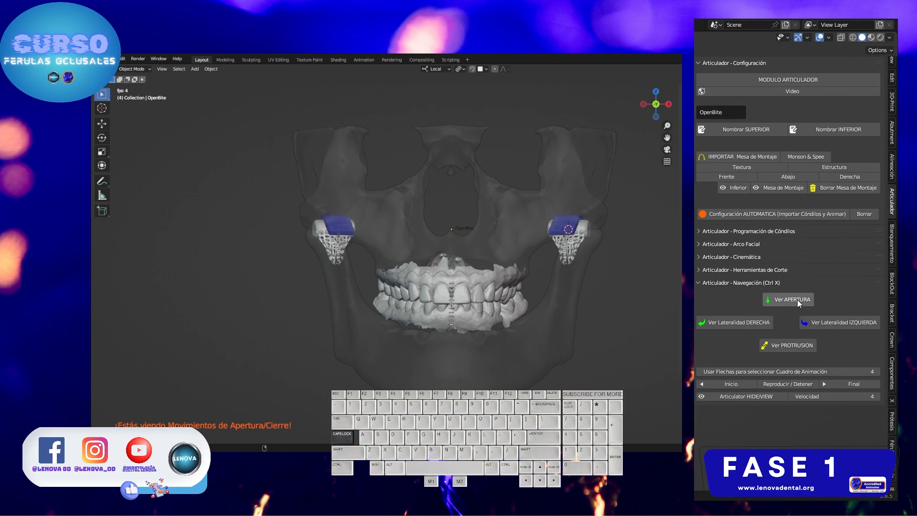